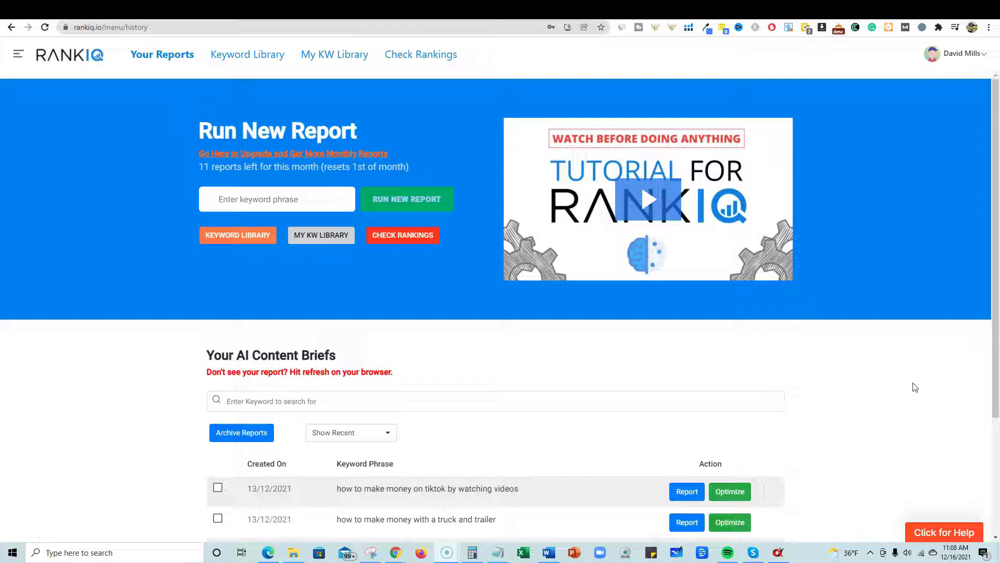
click(915, 389)
drag(522, 491, 342, 493)
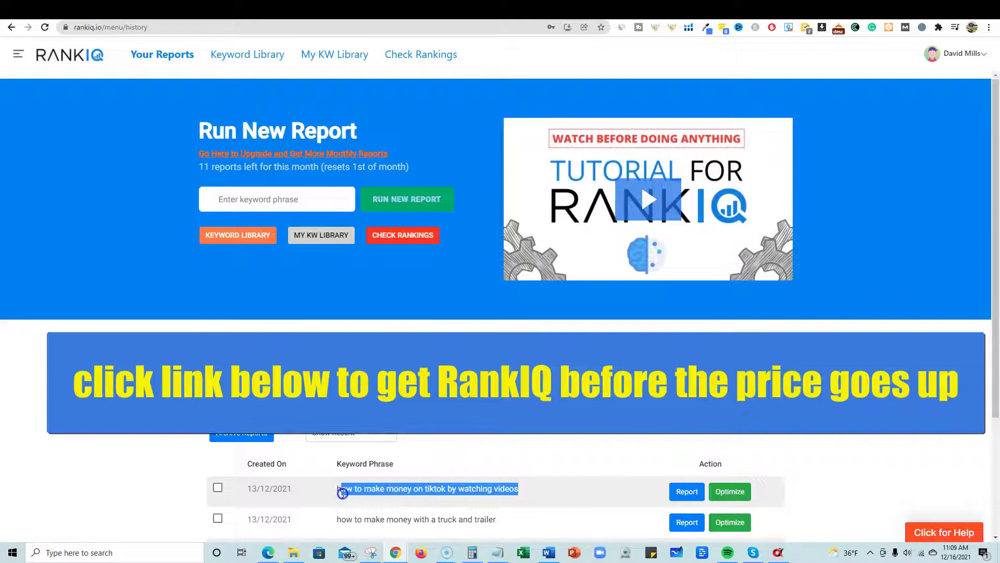
click(458, 436)
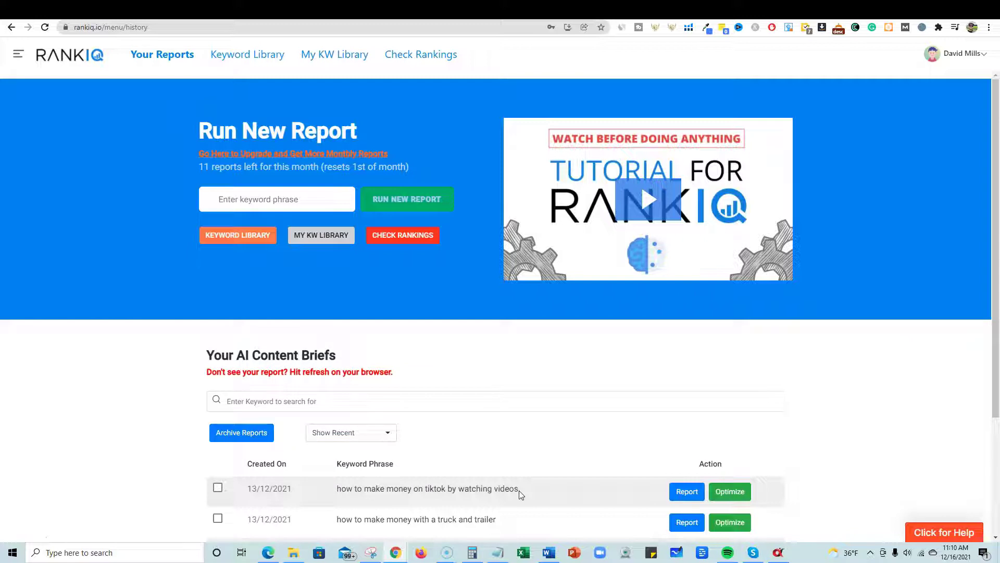
Switch to the Ubersuggest rank tracking page and review the average position chart and tracked keywords list
click(499, 554)
click(842, 10)
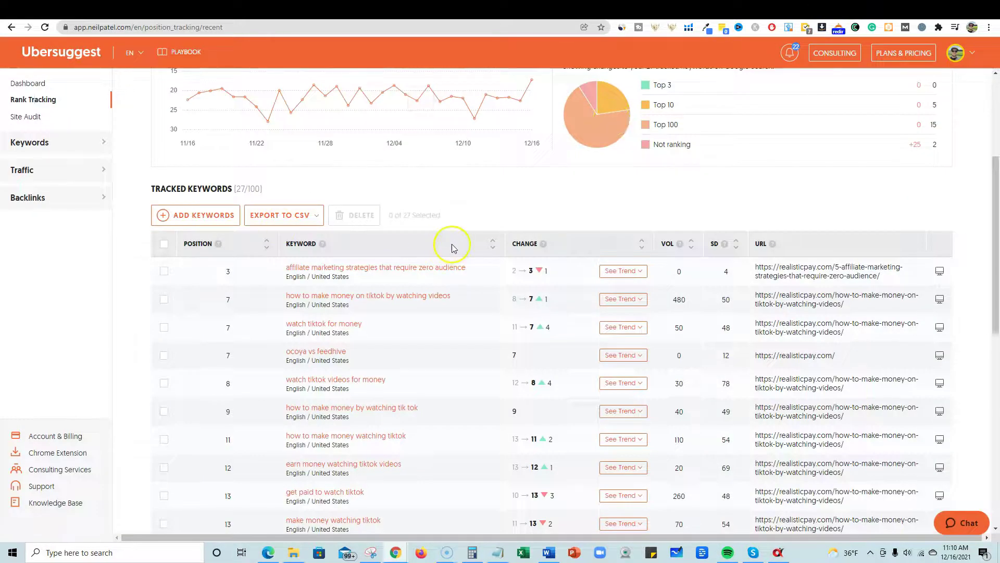
scroll(430, 183, up, 2)
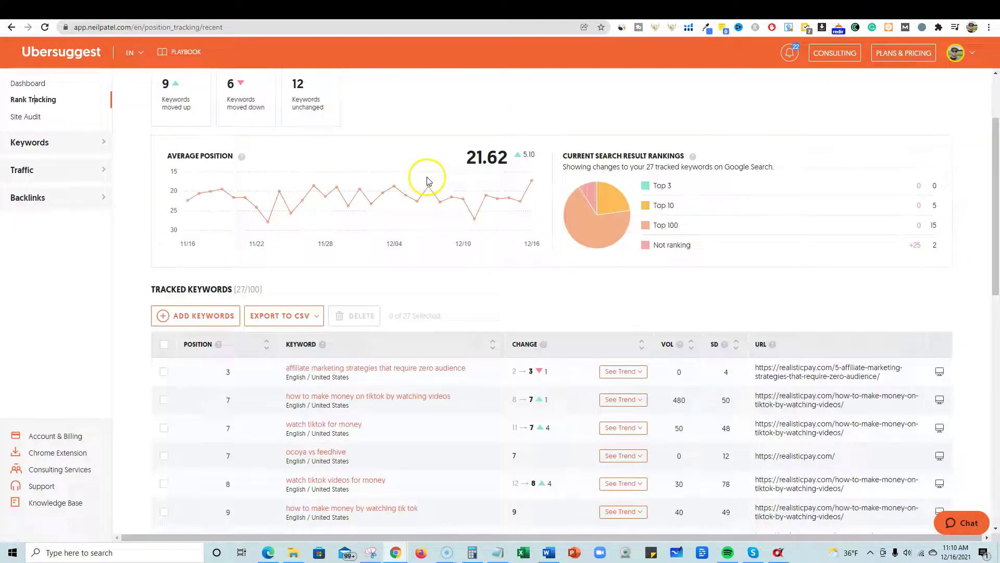
scroll(427, 181, up, 2)
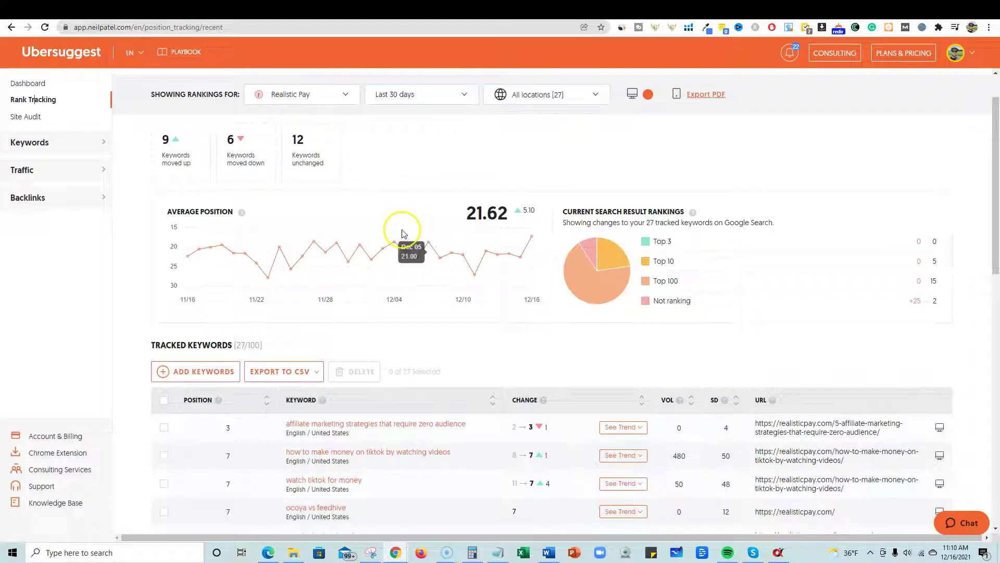
scroll(402, 234, down, 1)
scroll(402, 234, down, 2)
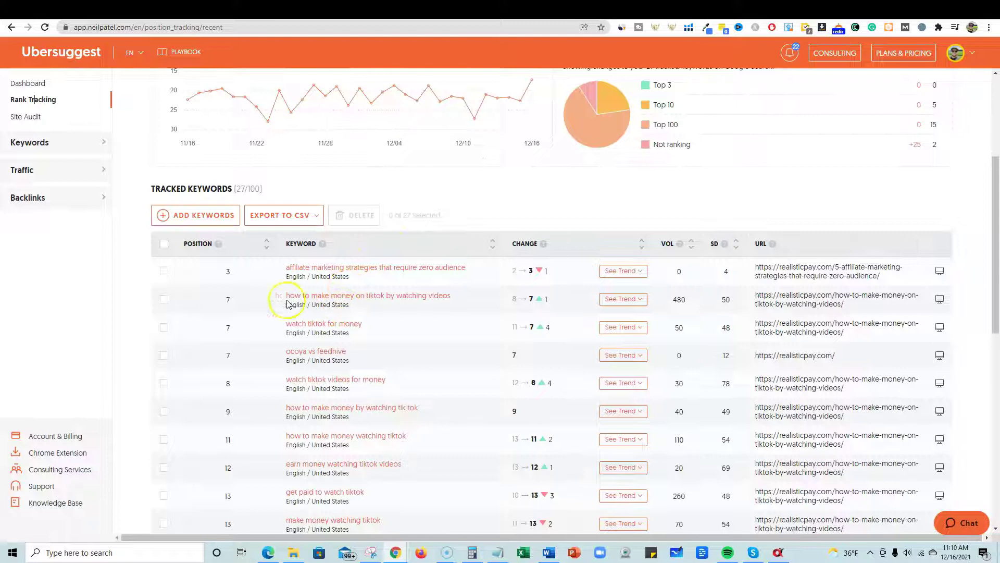
Show the ranking trend history for the tracked keyword "how to make money on tiktok by watching videos"
key(ctrl+plus)
key(ctrl+plus)
key(ctrl+plus)
key(ctrl+plus)
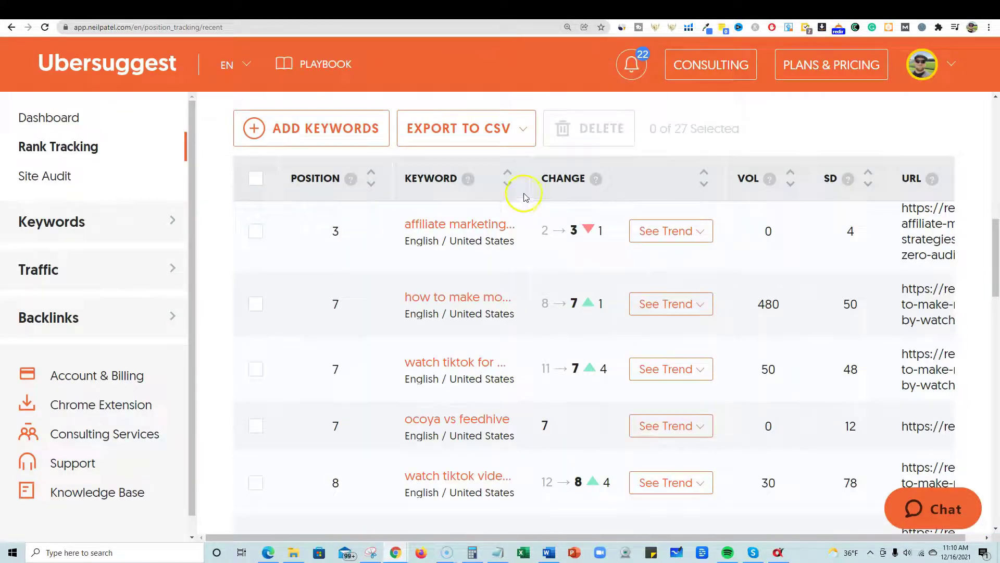
key(ctrl+minus)
key(ctrl+minus)
key(ctrl+minus)
key(ctrl+minus)
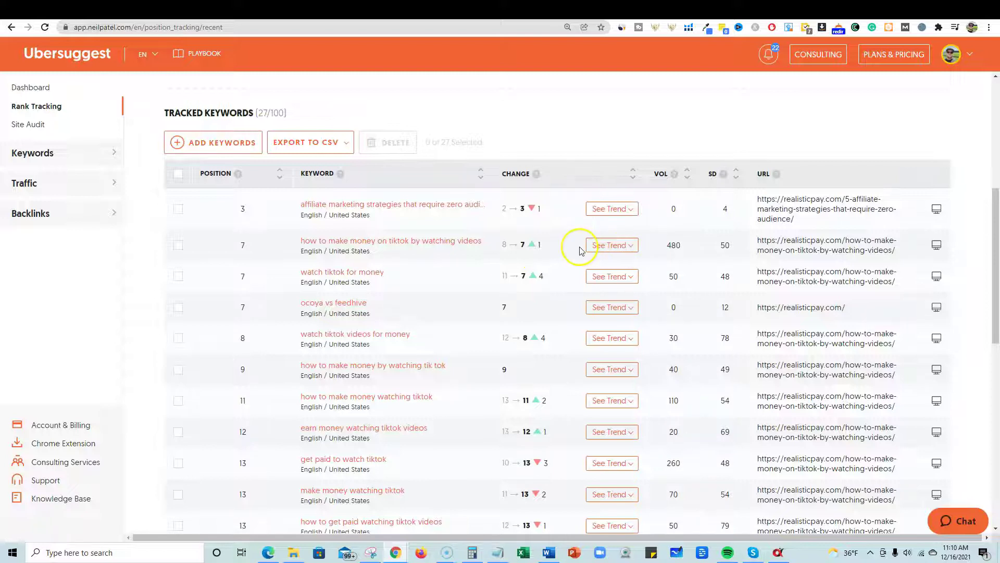
click(632, 248)
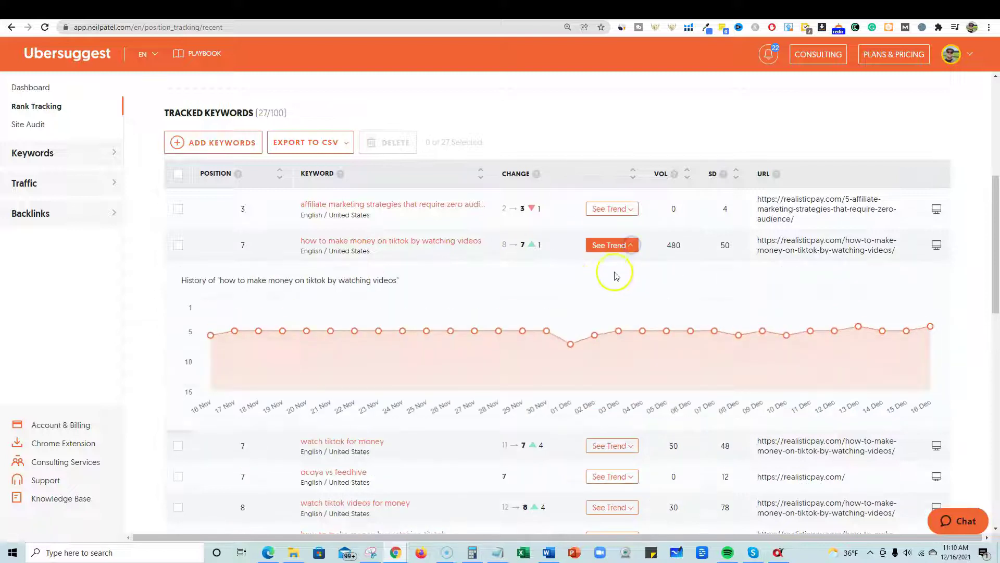
scroll(519, 324, down, 3)
scroll(519, 324, up, 5)
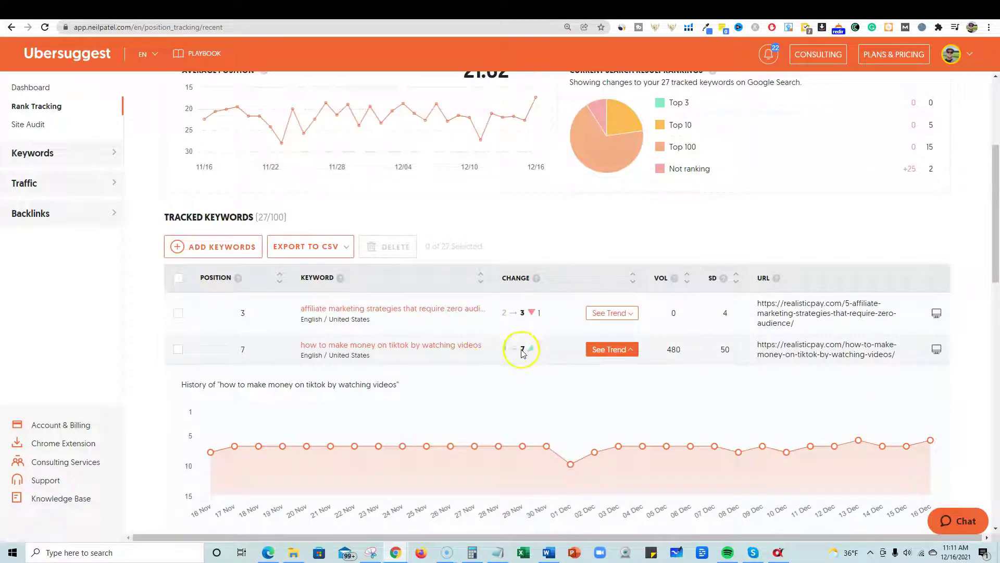
scroll(729, 292, up, 1)
scroll(732, 287, up, 2)
scroll(730, 284, down, 2)
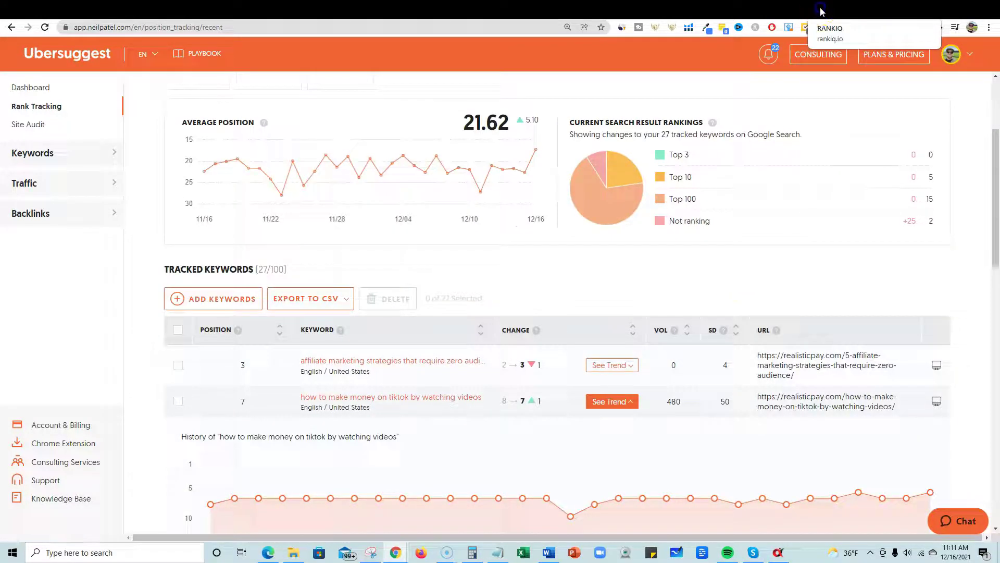
Return to RankIQ, open the report for "how to make money on tiktok by watching videos" and review its content analysis topics
click(816, 9)
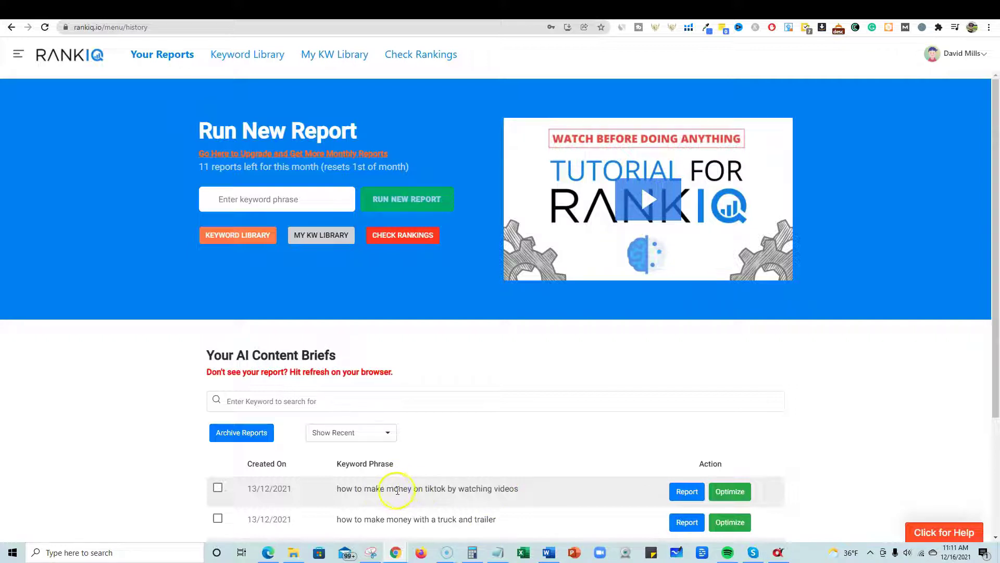
click(688, 491)
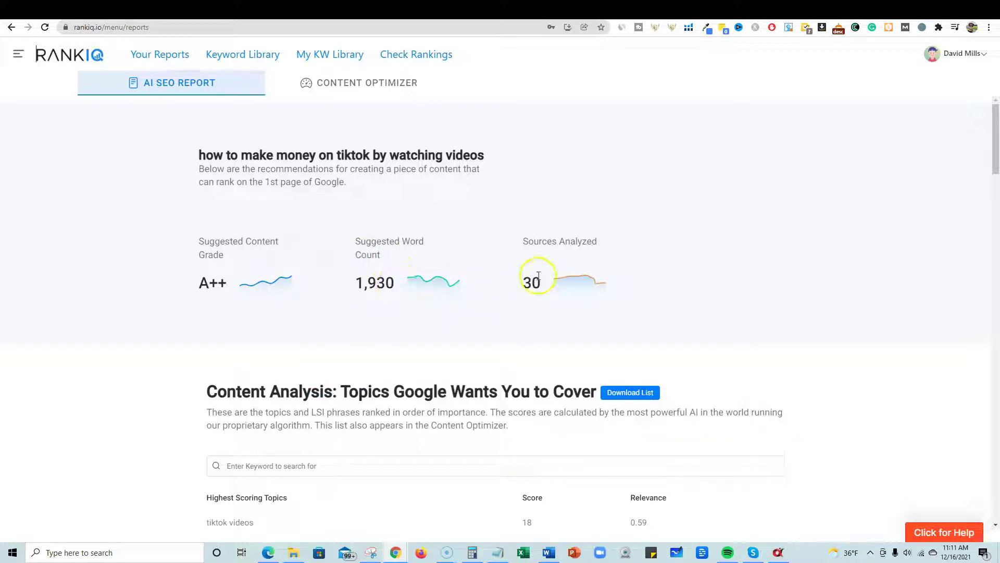
scroll(526, 316, down, 2)
scroll(250, 223, down, 2)
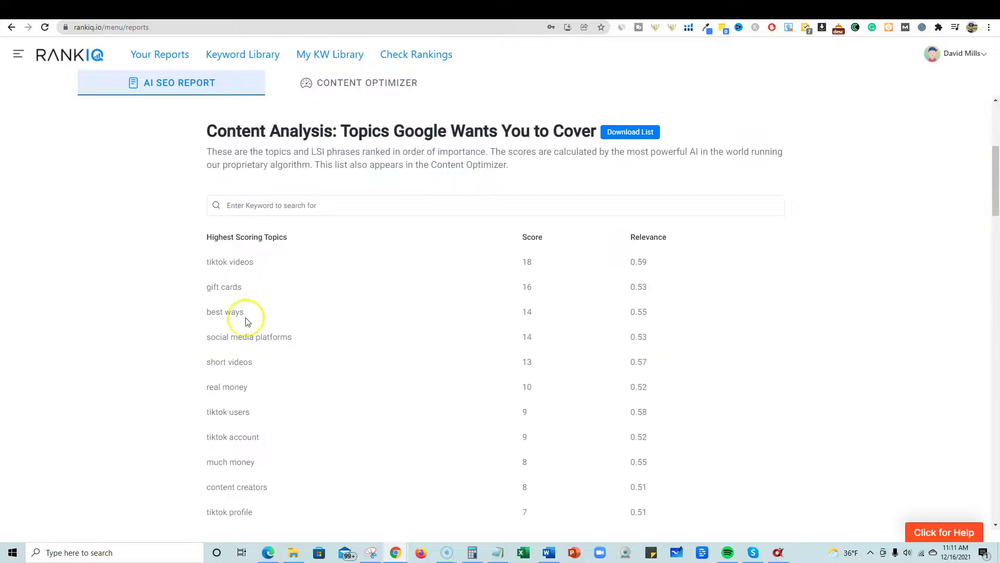
scroll(250, 333, down, 6)
scroll(246, 344, down, 5)
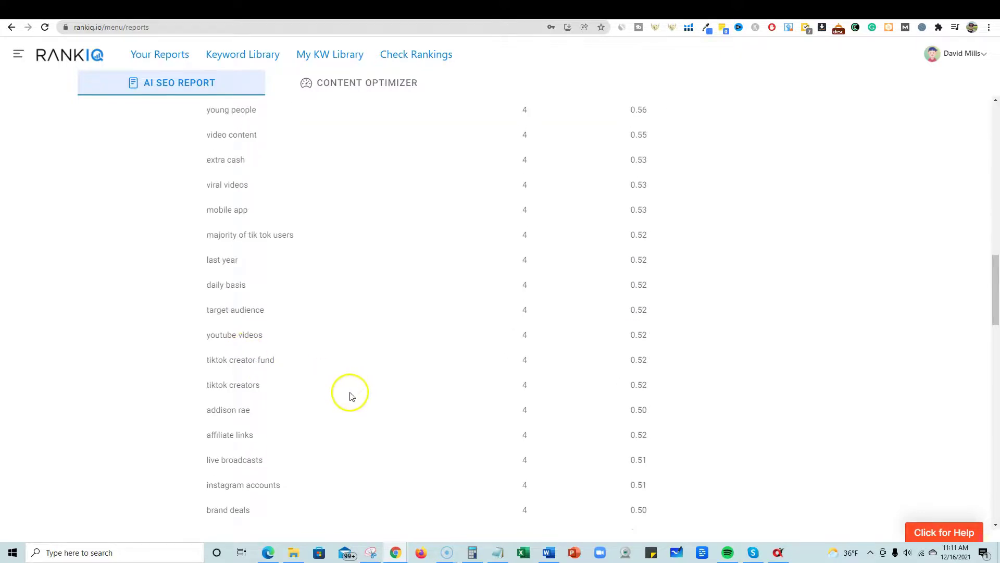
scroll(354, 391, down, 5)
scroll(389, 373, down, 4)
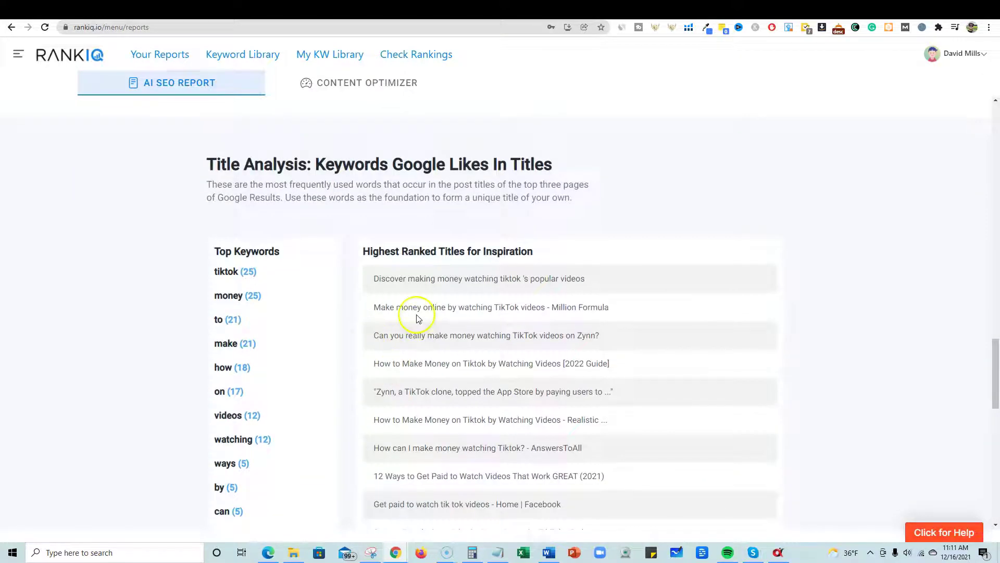
Review the report's highest ranked titles and the competition analysis with word counts and content grades
scroll(549, 380, down, 5)
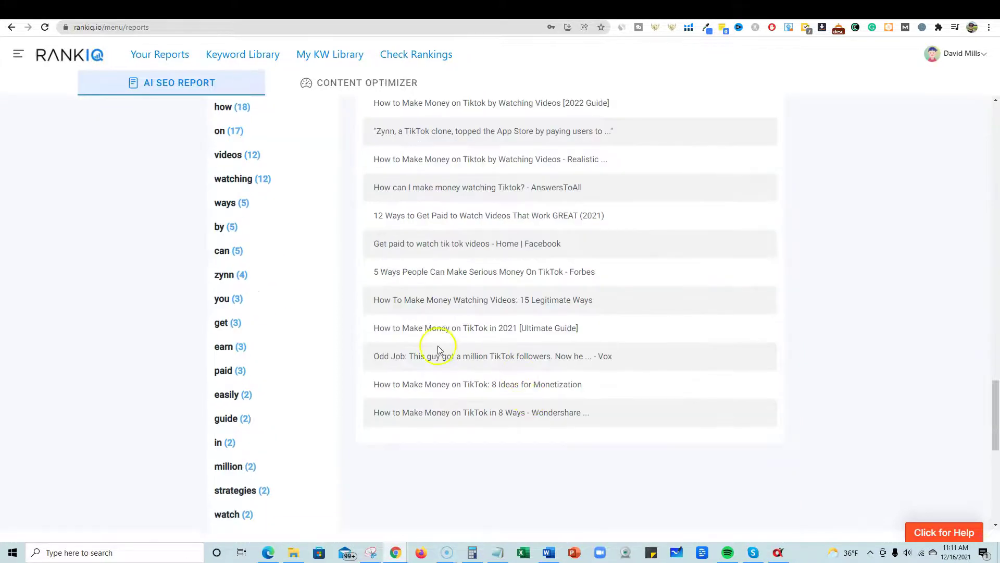
scroll(437, 348, down, 7)
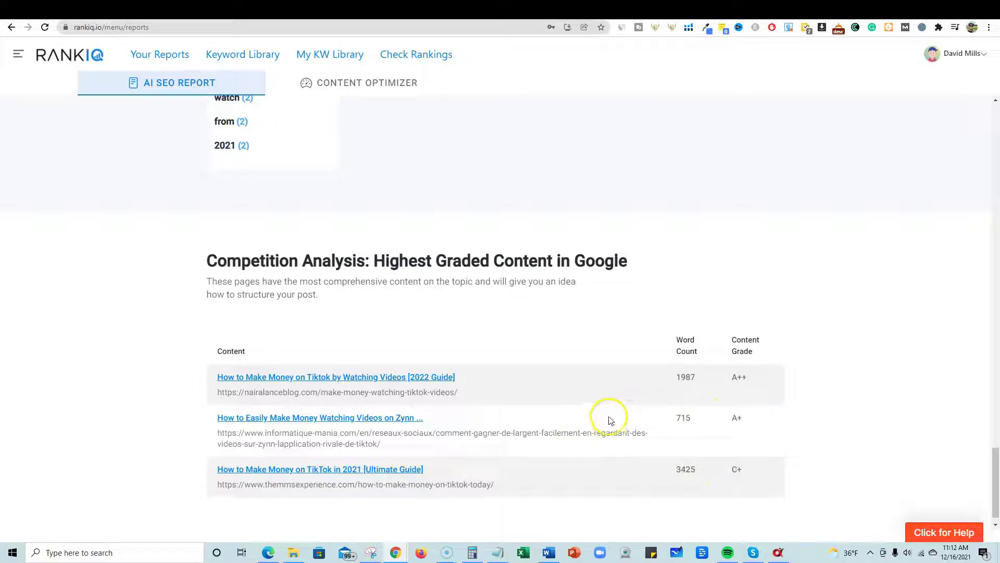
scroll(528, 351, up, 5)
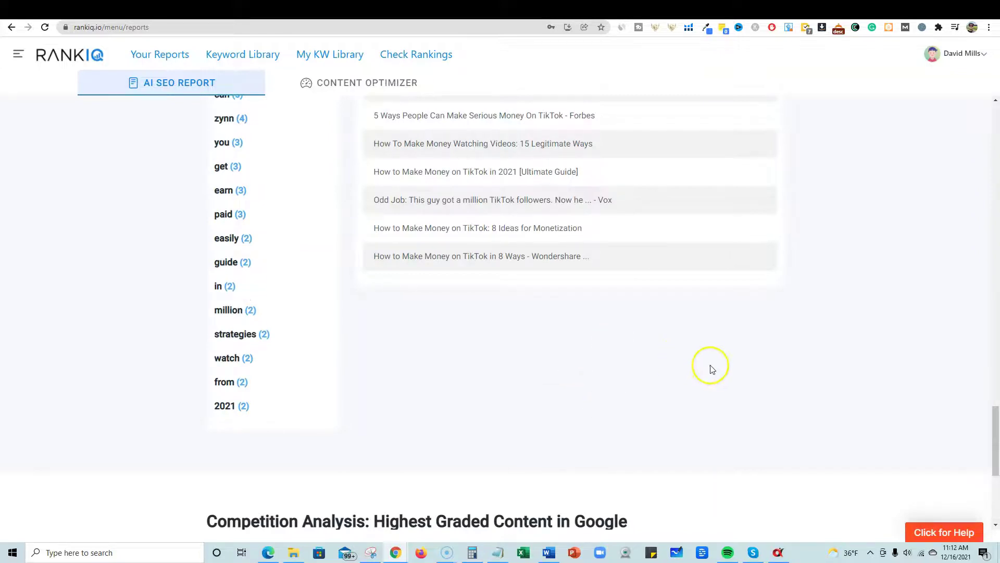
scroll(718, 370, down, 4)
scroll(745, 399, down, 1)
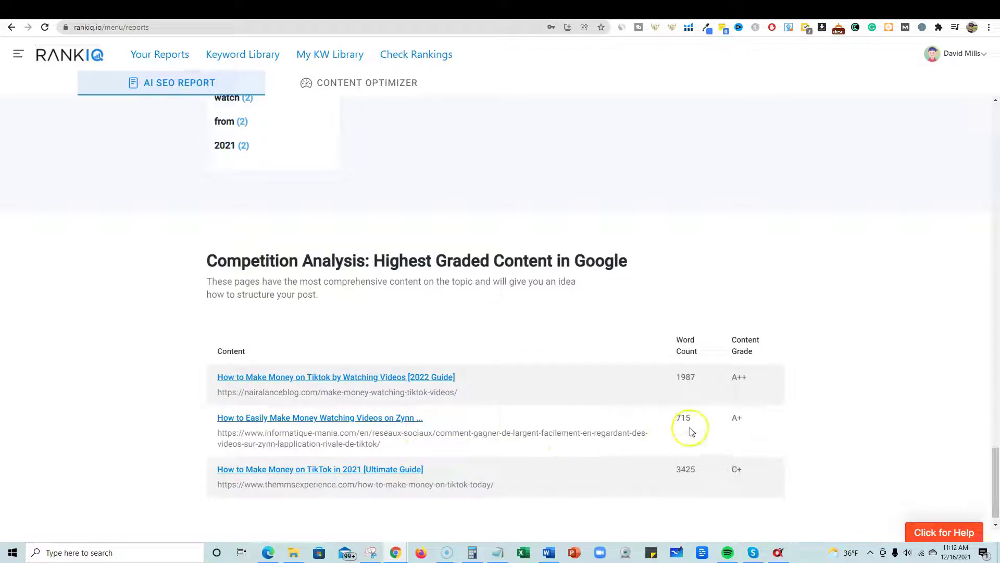
scroll(693, 422, down, 1)
Open the Content Optimizer for this keyword report and look over its Topics to Include list
scroll(688, 423, up, 14)
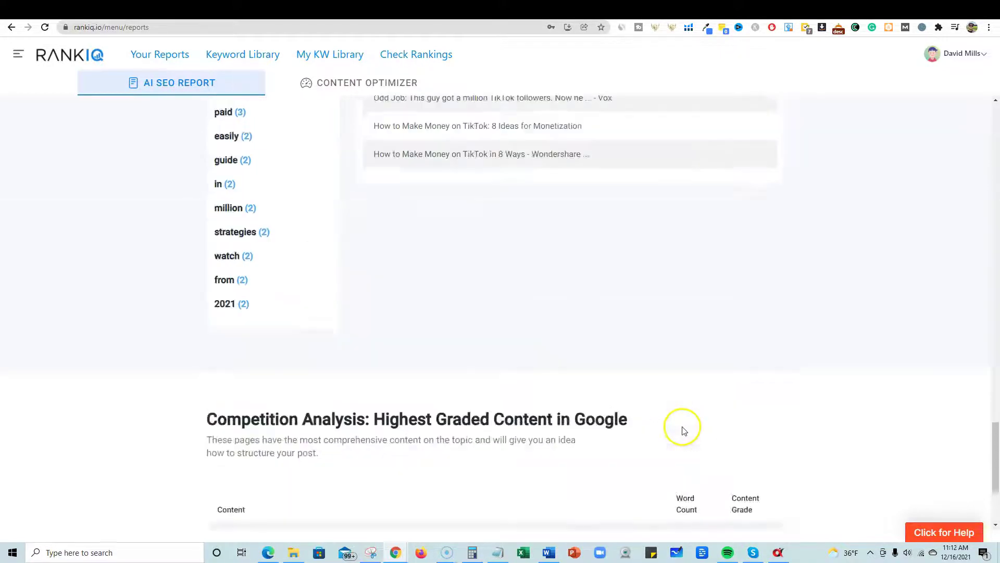
scroll(680, 426, up, 12)
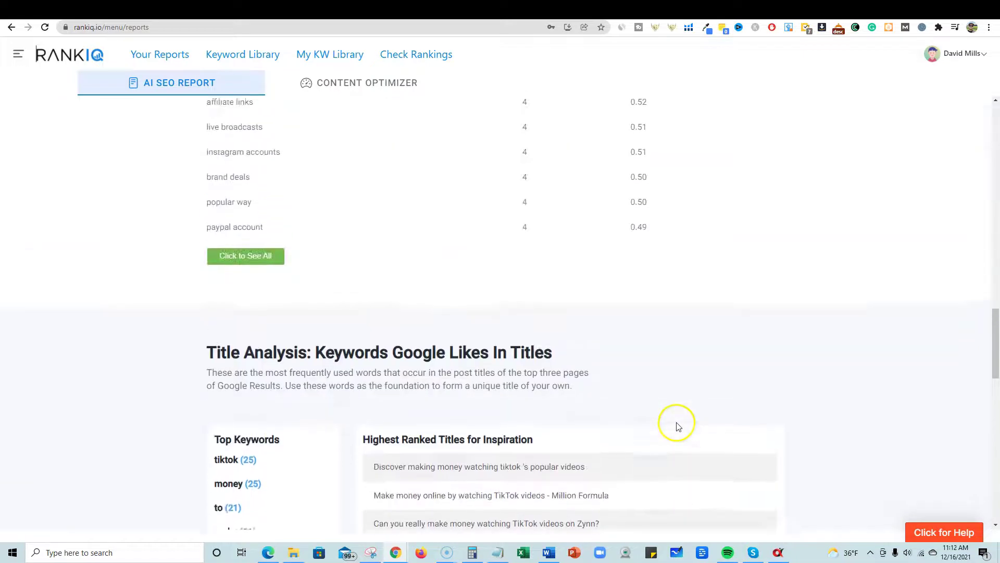
scroll(685, 426, up, 10)
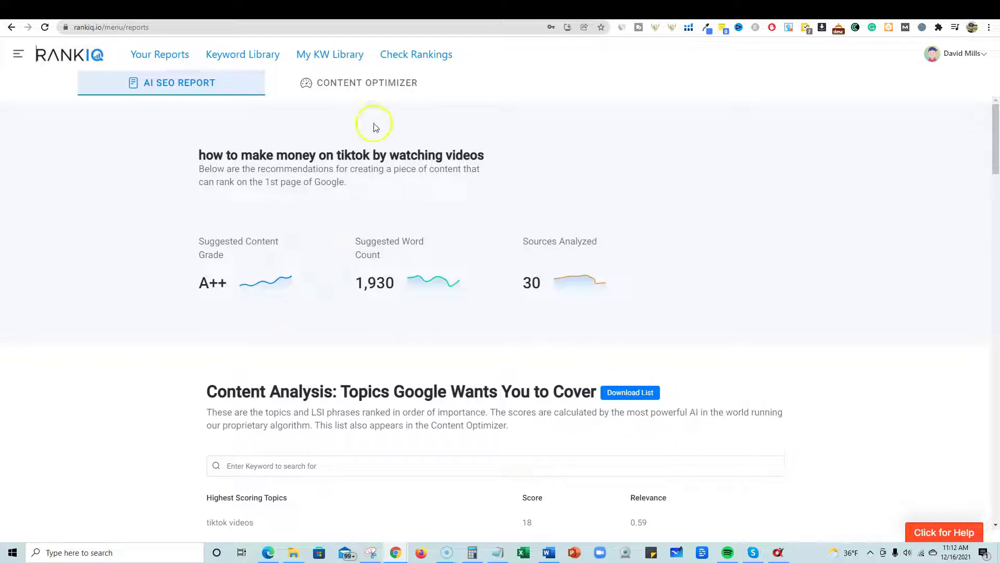
click(348, 89)
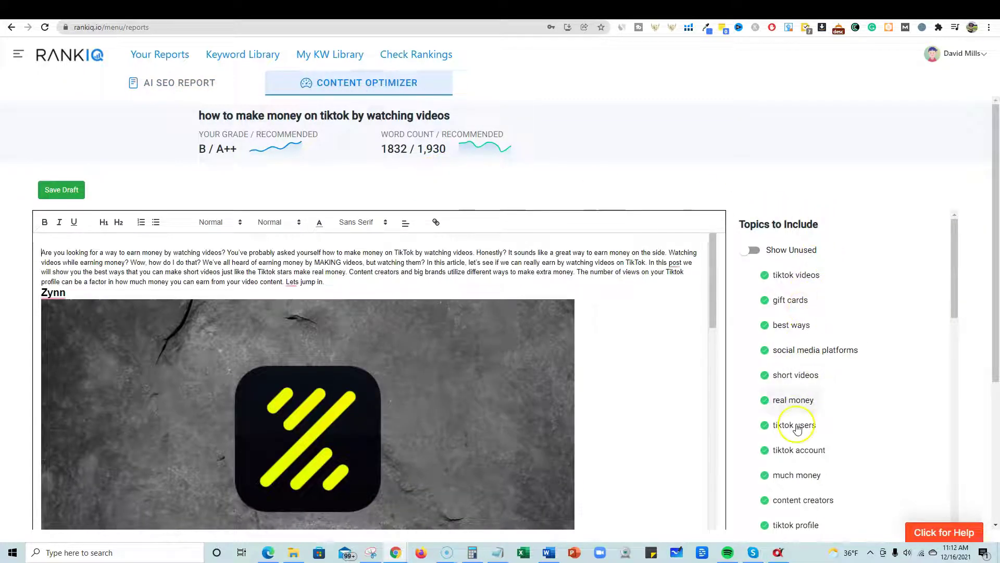
scroll(782, 365, down, 7)
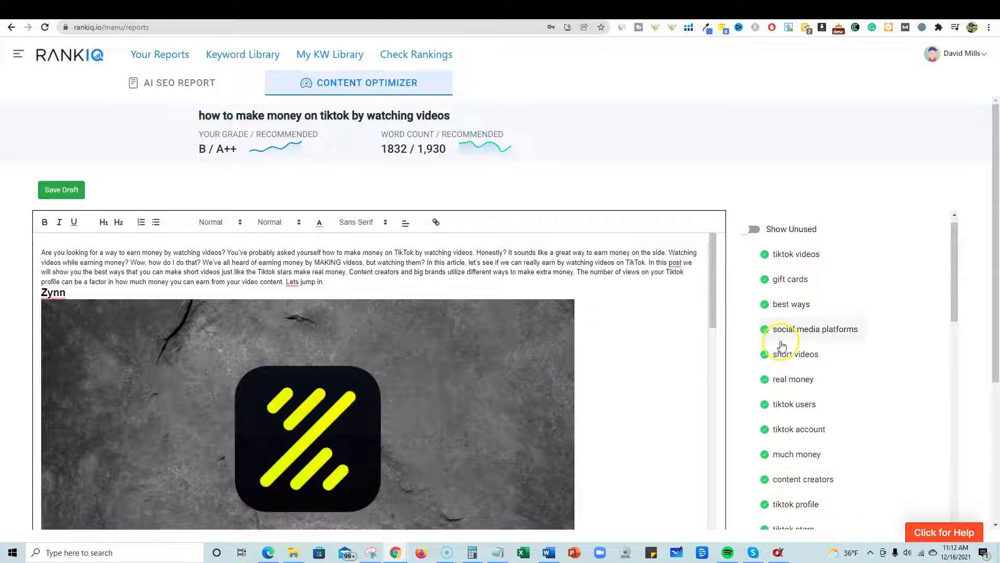
scroll(782, 367, up, 7)
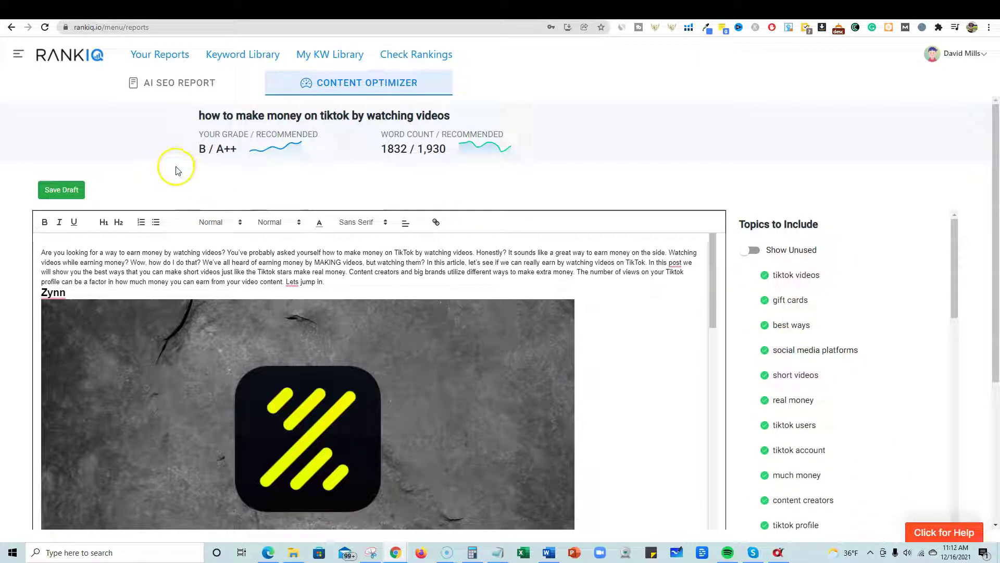
drag(205, 148, 192, 150)
drag(205, 148, 192, 151)
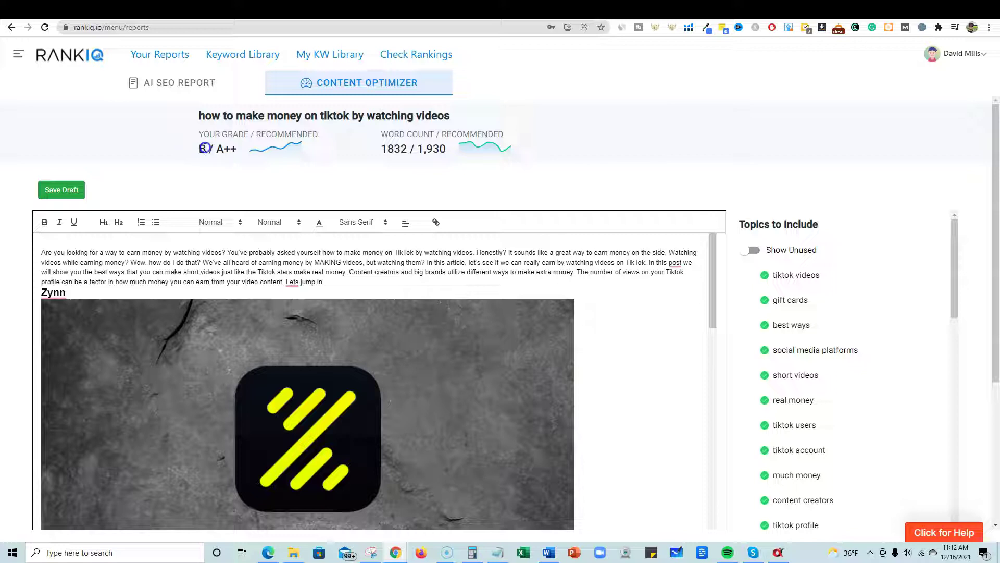
double_click(205, 148)
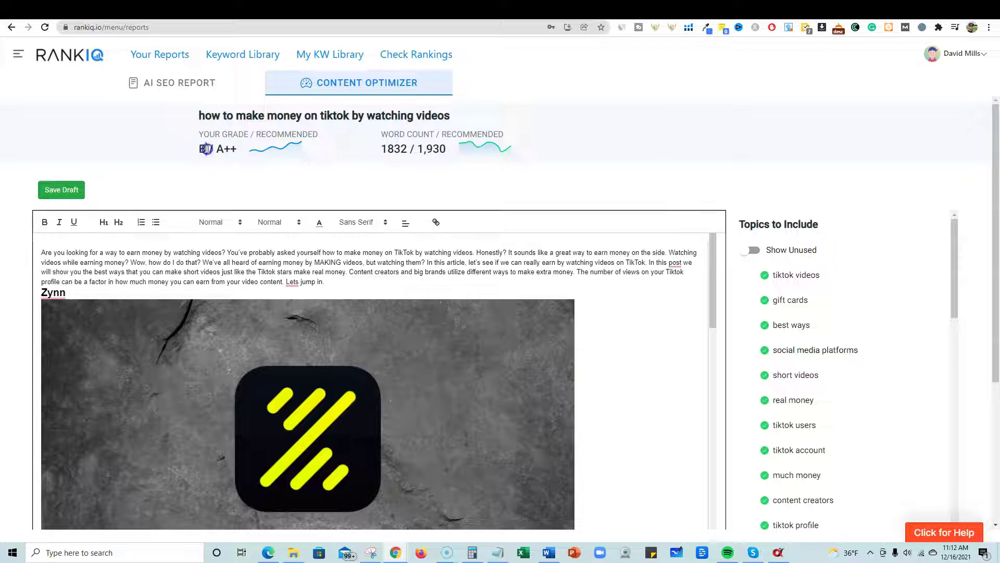
click(207, 150)
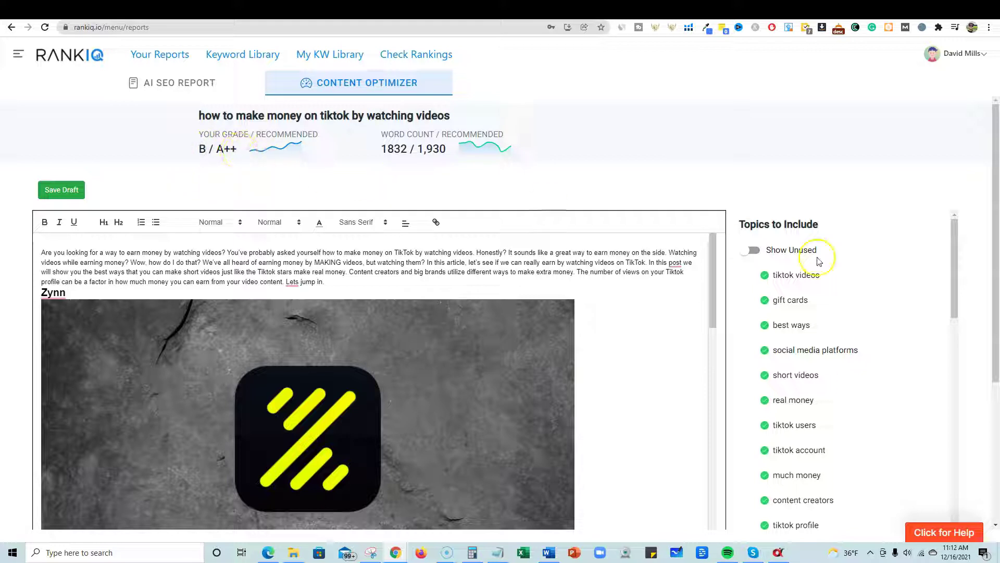
Filter Topics to Include to show only unused topics and look through the article draft in the editor
click(752, 251)
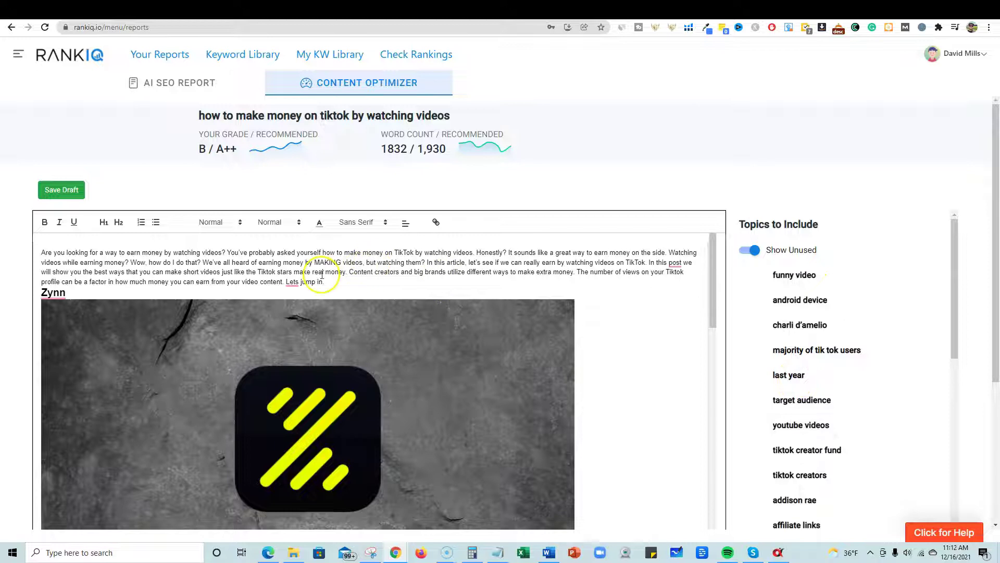
scroll(397, 275, down, 4)
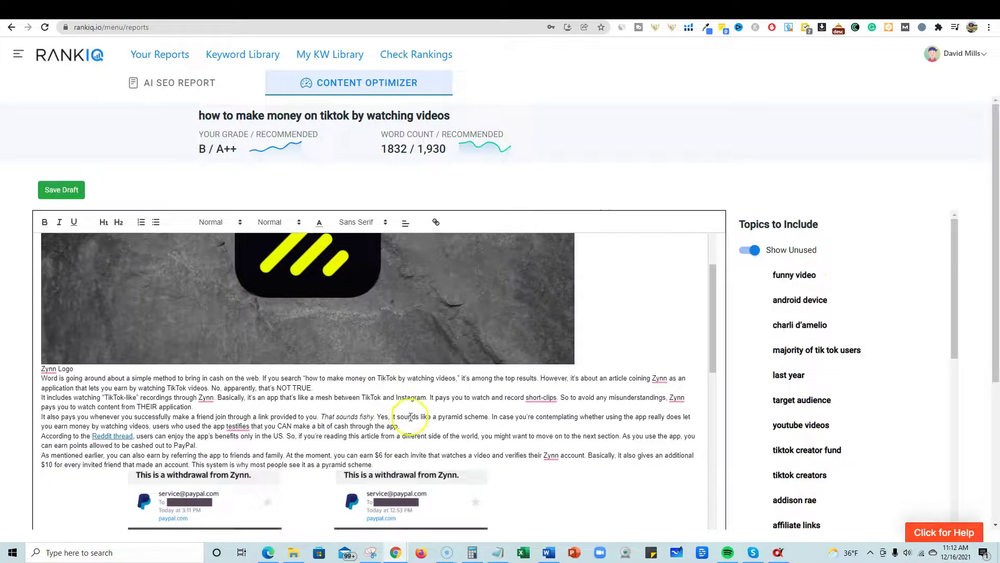
scroll(412, 411, down, 3)
scroll(469, 312, up, 6)
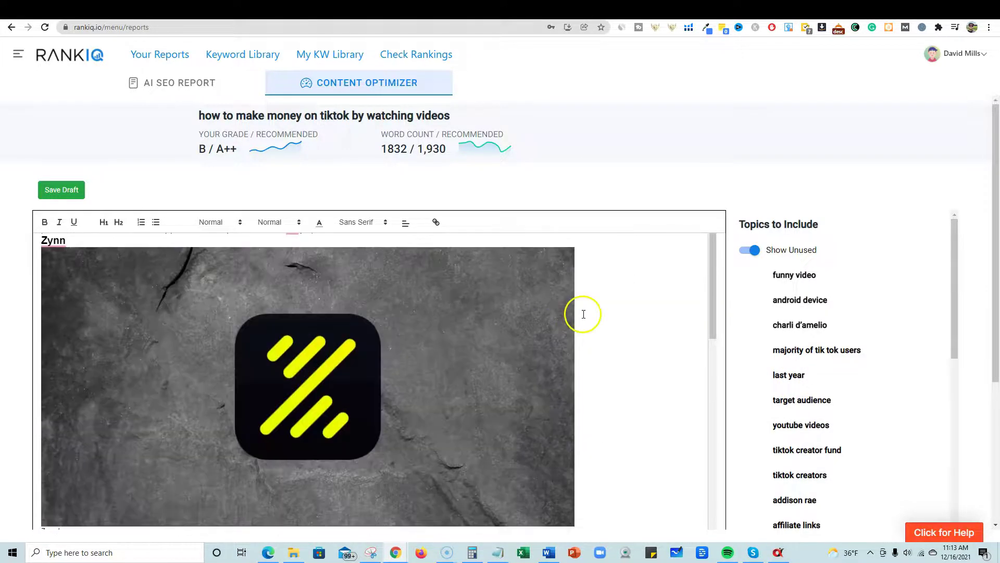
scroll(537, 353, down, 5)
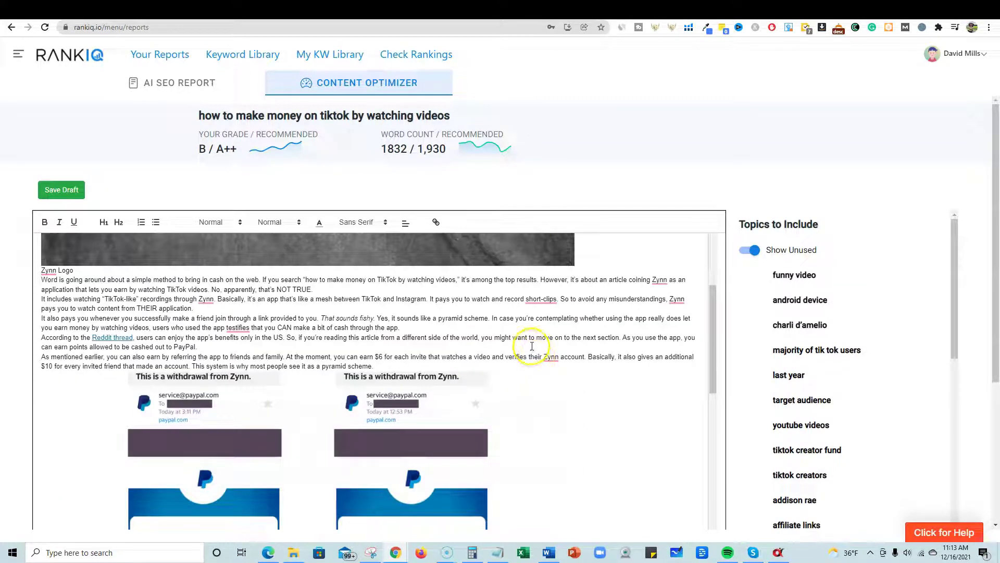
scroll(531, 346, down, 6)
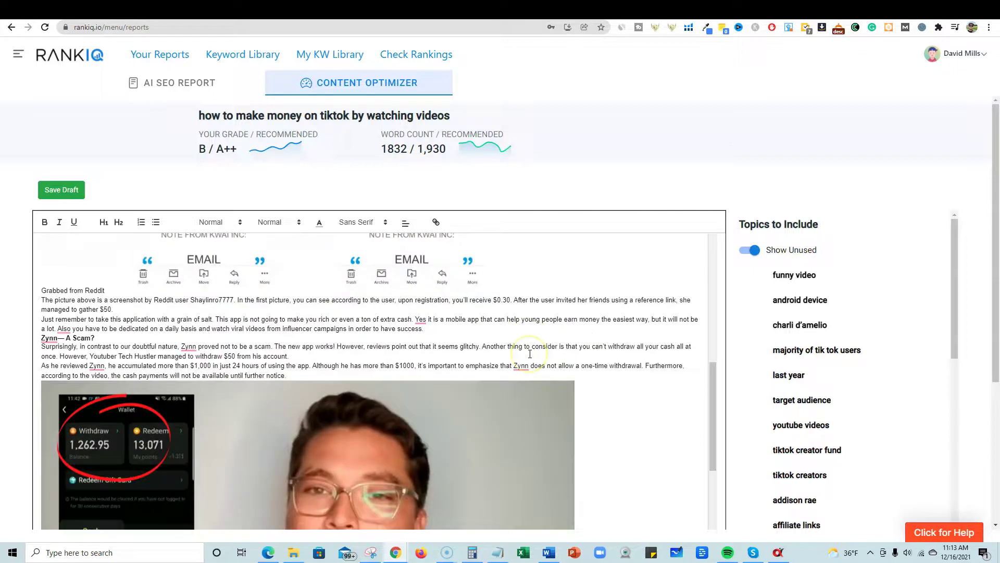
scroll(530, 354, up, 2)
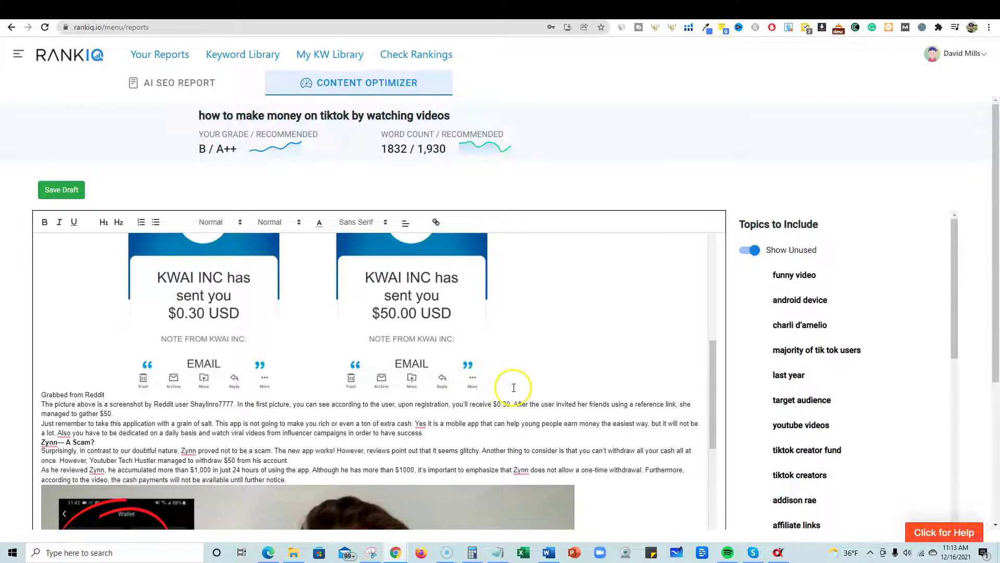
Below the "Fast-forward to 2021" paragraph in the Millionformula section, add a new line reading "You can also create a funny video for your target audience"
scroll(513, 387, down, 1)
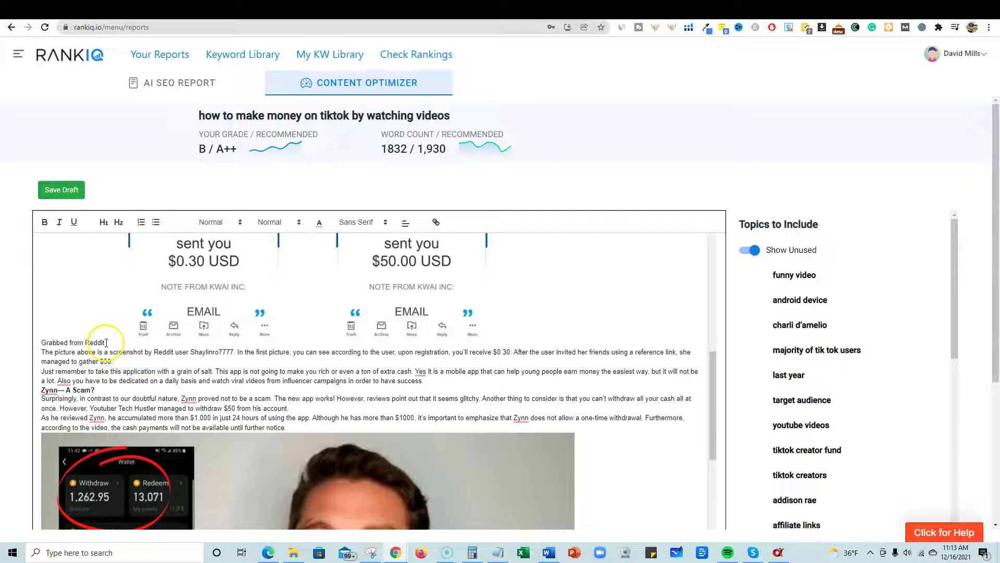
scroll(133, 362, up, 5)
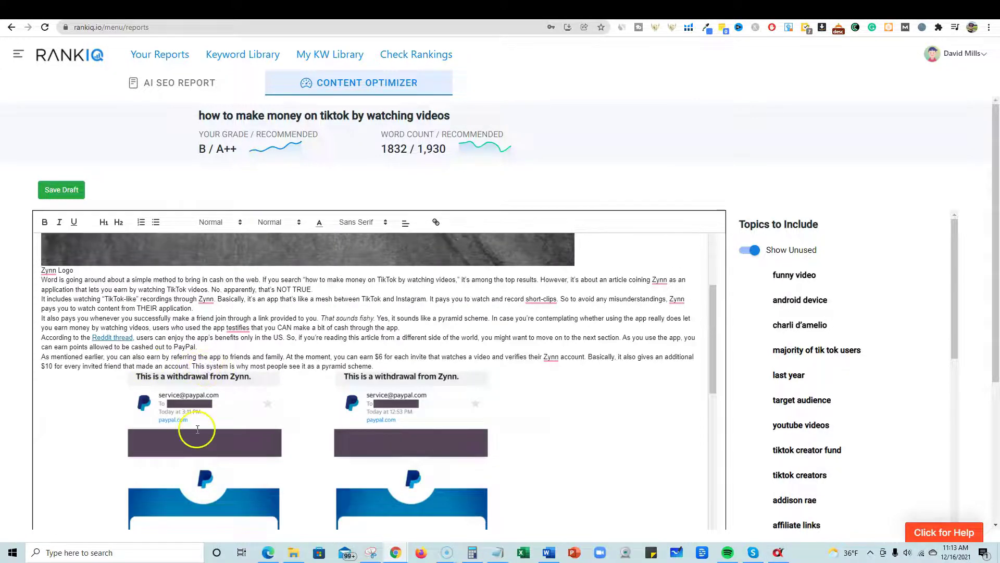
scroll(228, 446, down, 5)
scroll(229, 447, down, 8)
scroll(229, 446, up, 2)
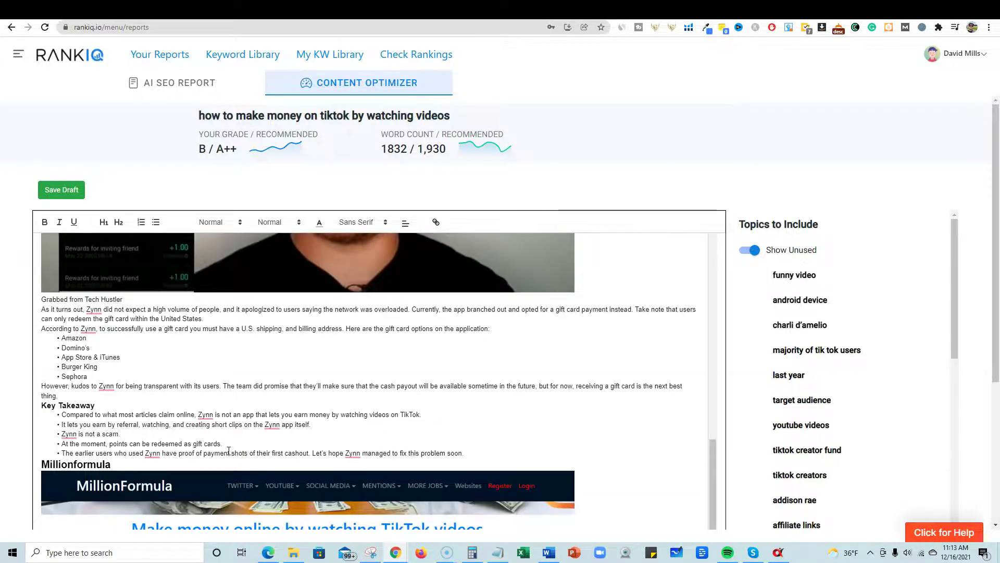
scroll(229, 451, down, 8)
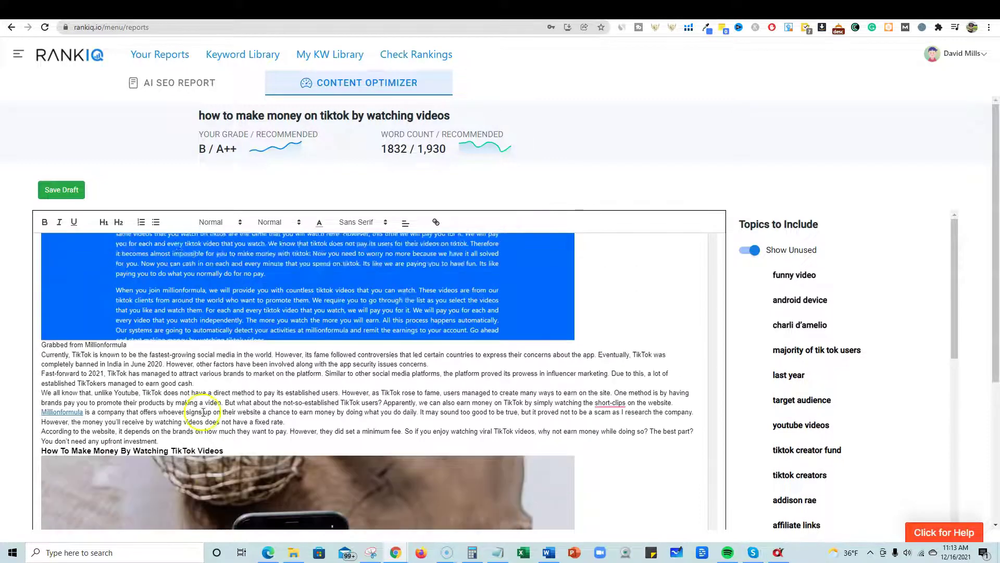
scroll(203, 412, up, 1)
click(224, 403)
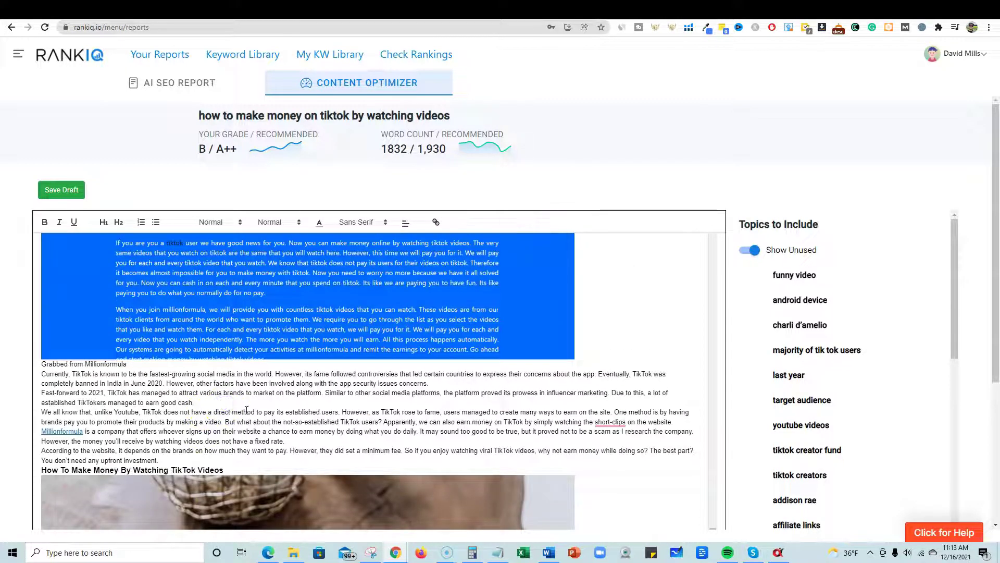
key(Return)
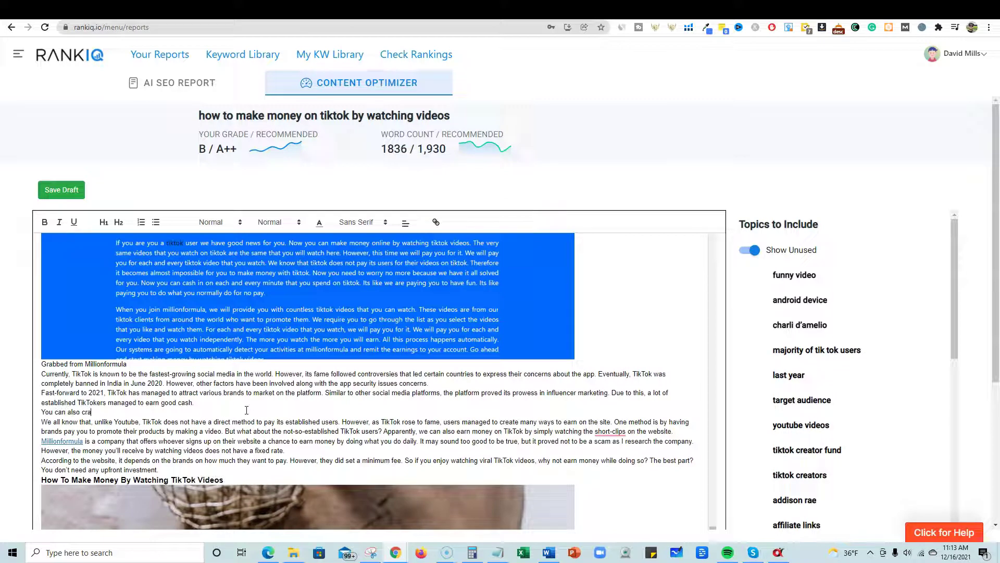
text(You can also create a)
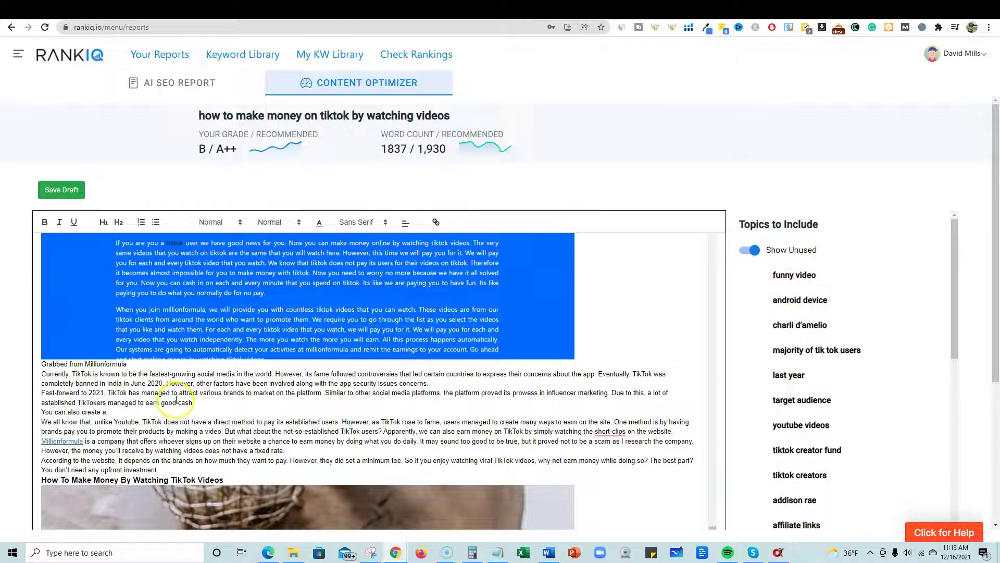
click(127, 410)
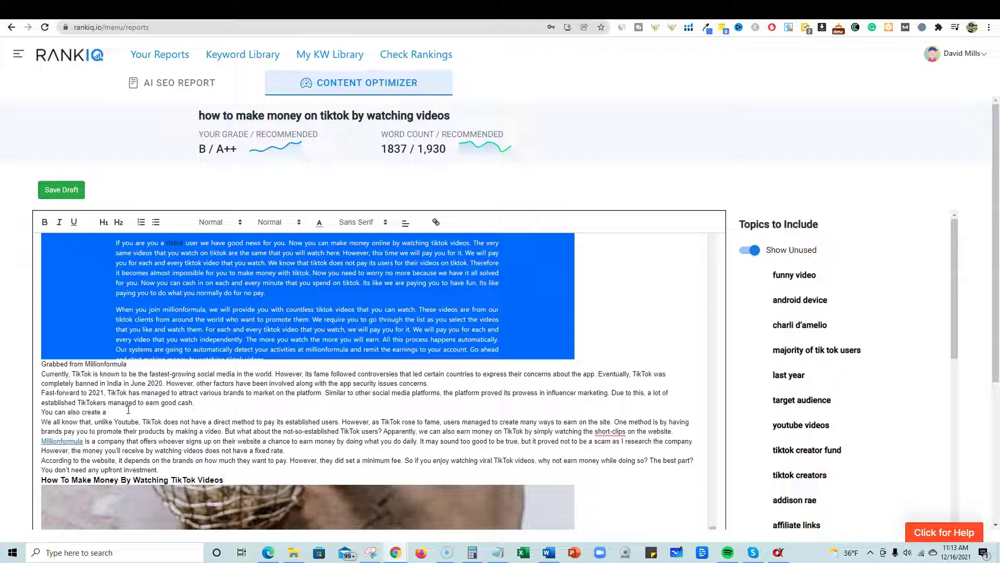
text(funny video)
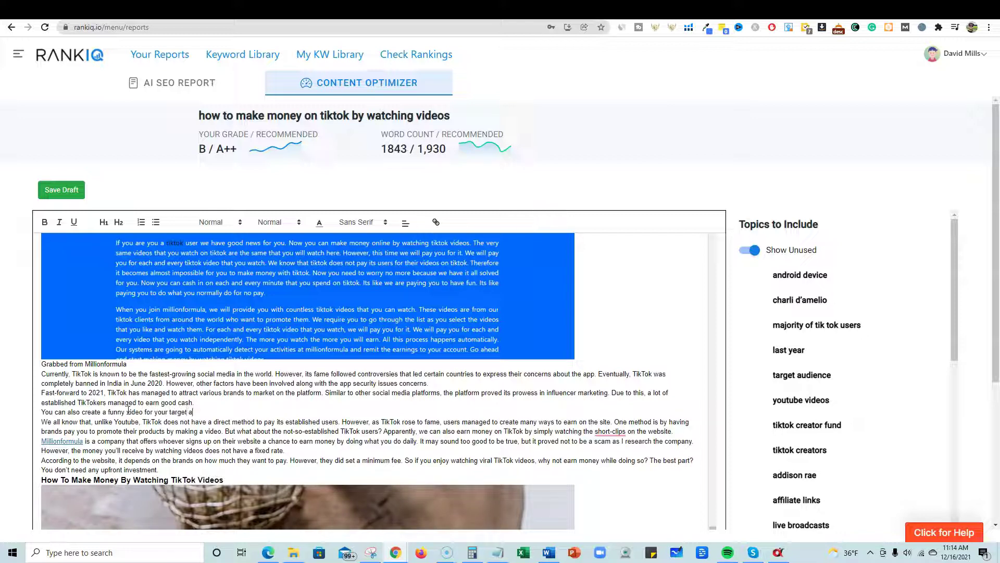
text(for your target audience)
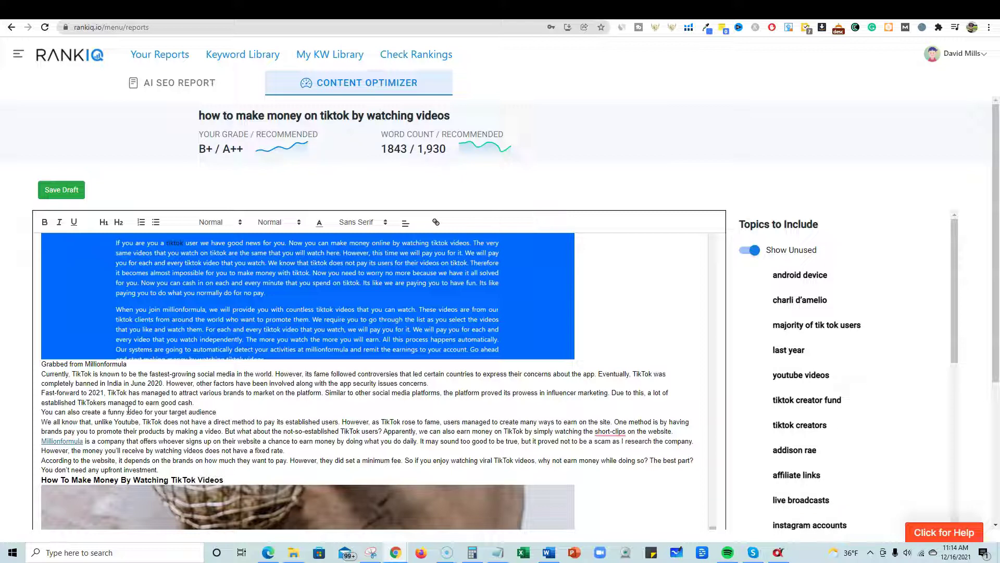
Extend the new sentence after "target audience" with "based on viral tiktok creators and even what they published last year."
key(BackSpace)
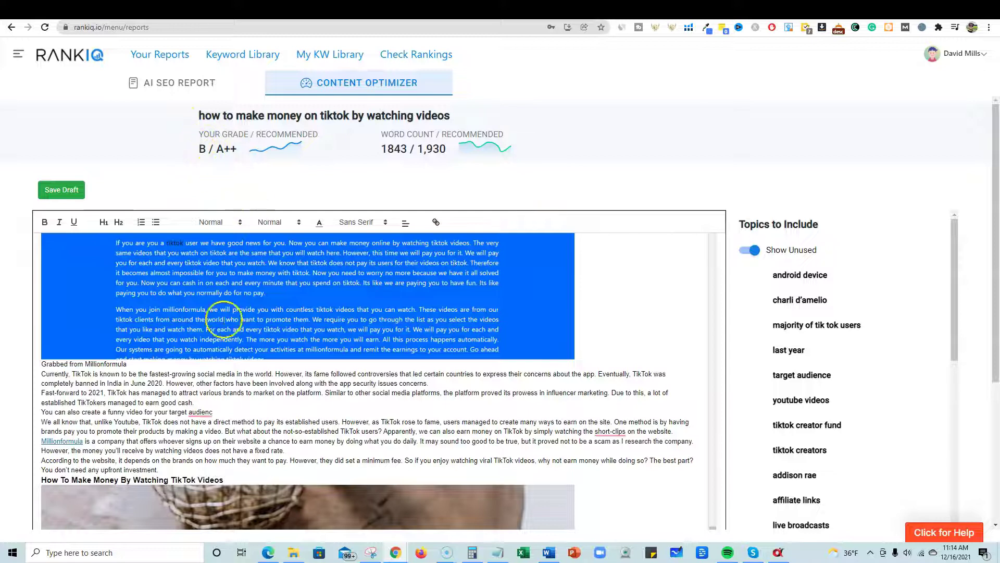
mouse_move(213, 412)
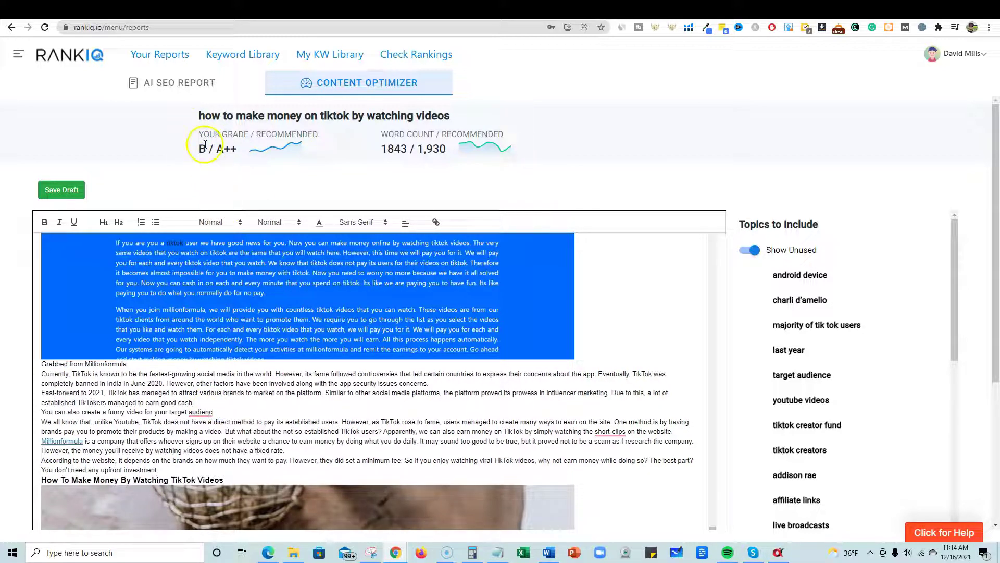
text(e based on viral tiktok)
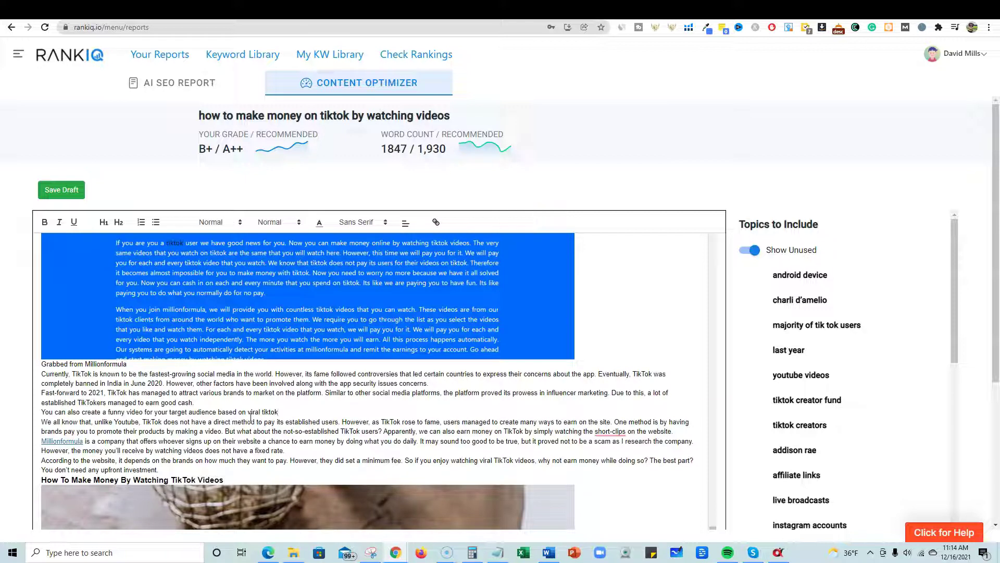
text(rs)
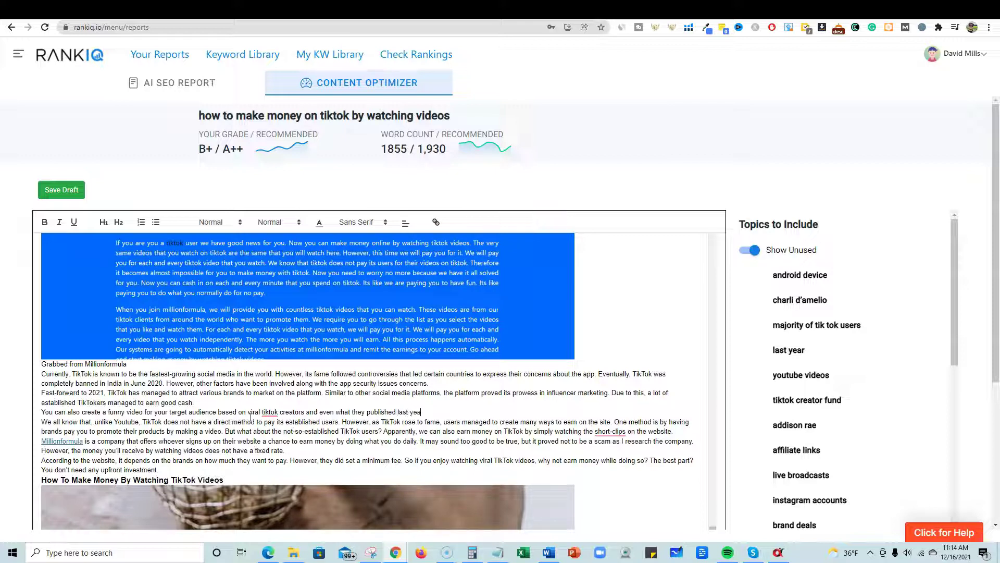
text(r)
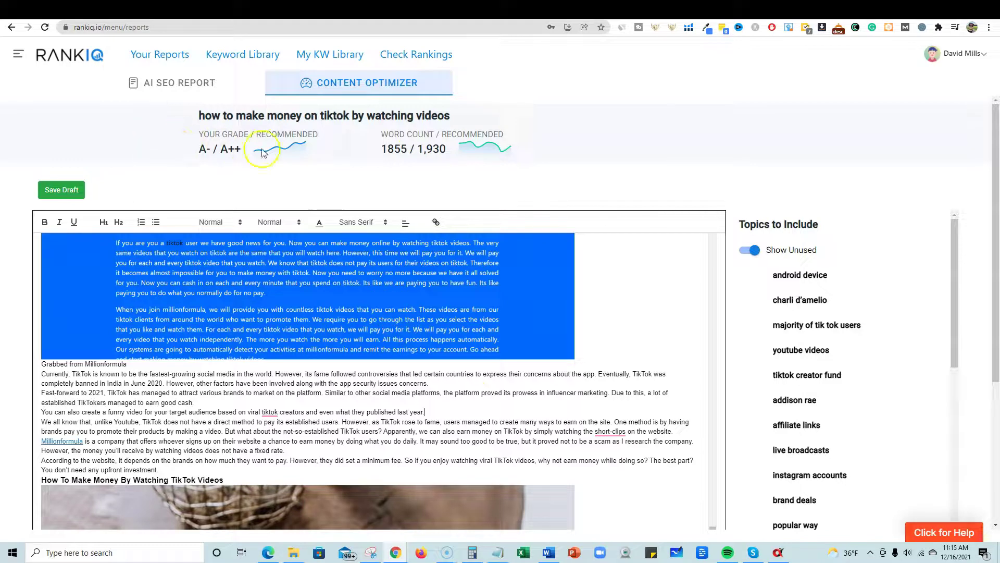
Add a new line reading "TikTok Creator Fund" at the end of the How Much Will I Earn section, just before In Conclusion
scroll(436, 409, down, 1)
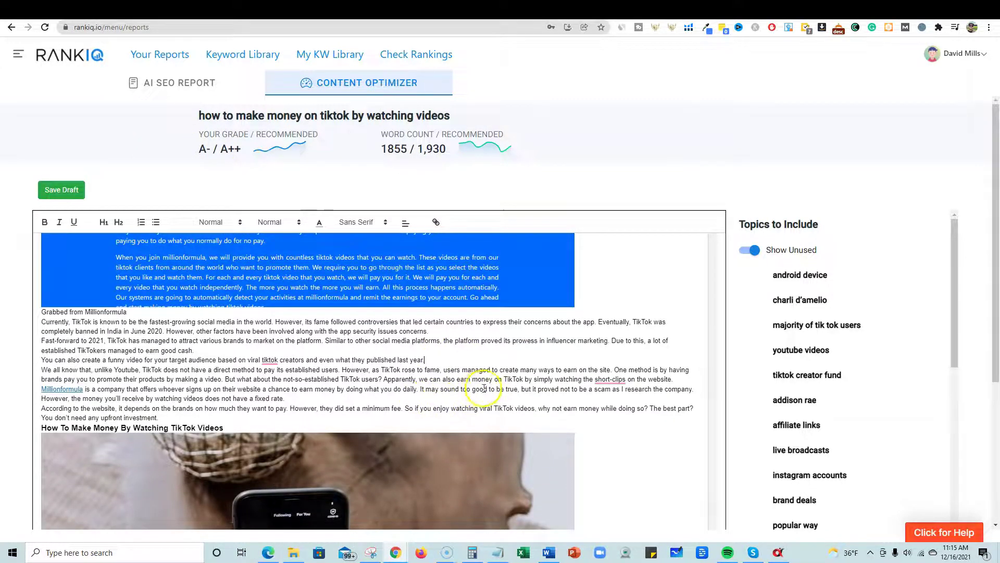
scroll(526, 381, down, 1)
scroll(380, 401, down, 5)
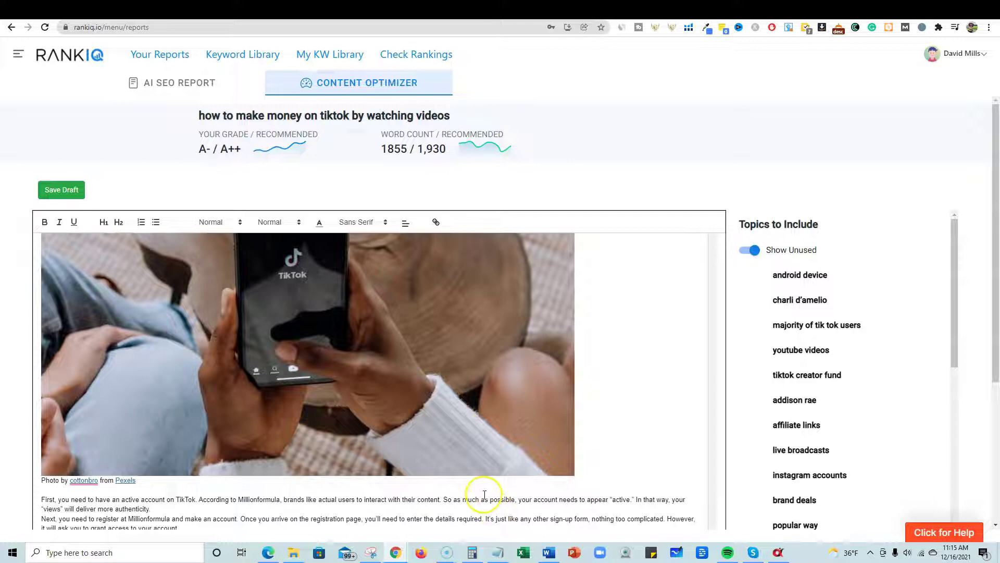
scroll(481, 495, down, 1)
scroll(412, 497, down, 1)
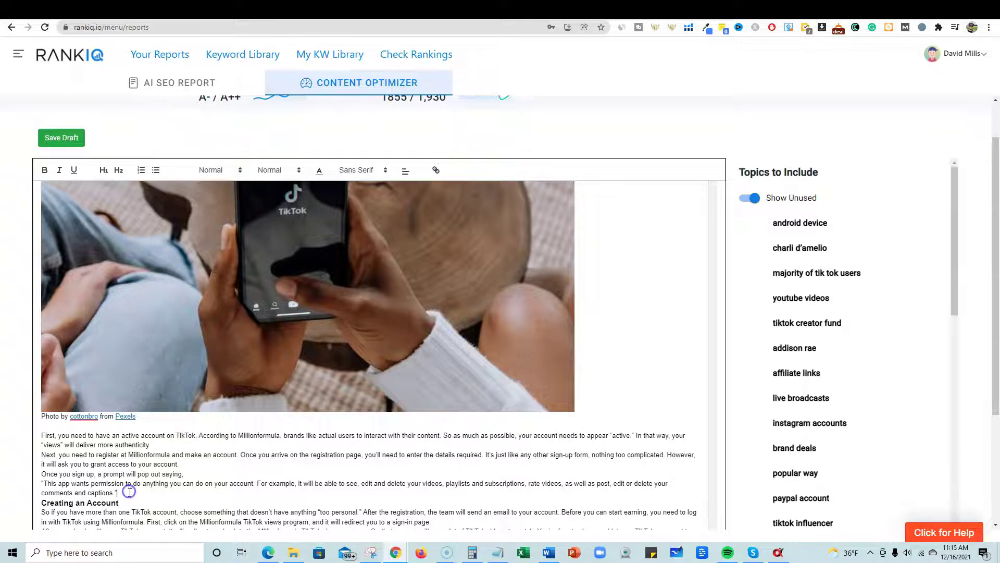
scroll(250, 505, down, 3)
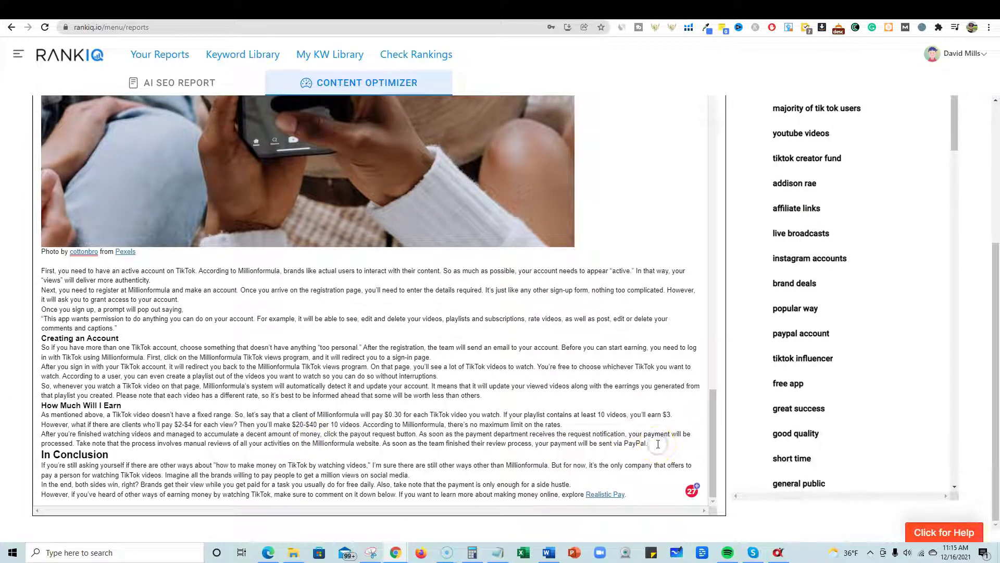
key(Return)
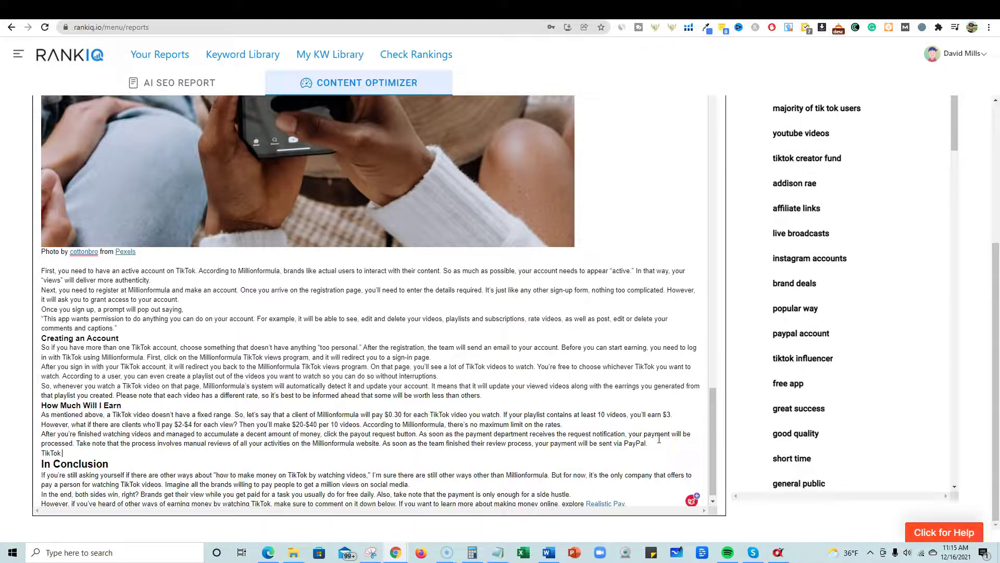
text(TikTok Creator Fund)
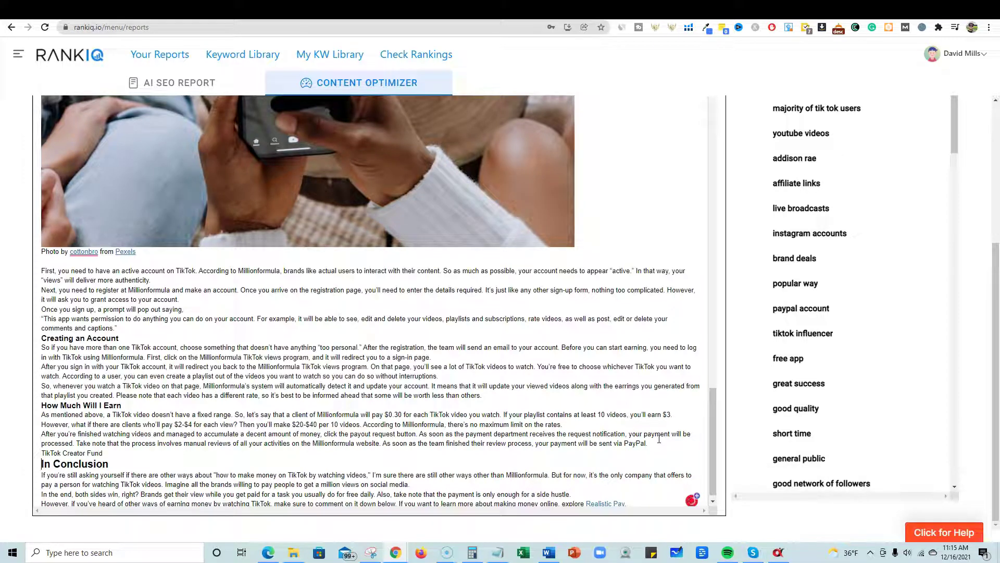
Open articleforge.com in a new browser tab and log in to Article Forge with the prefilled account credentials
scroll(660, 303, up, 15)
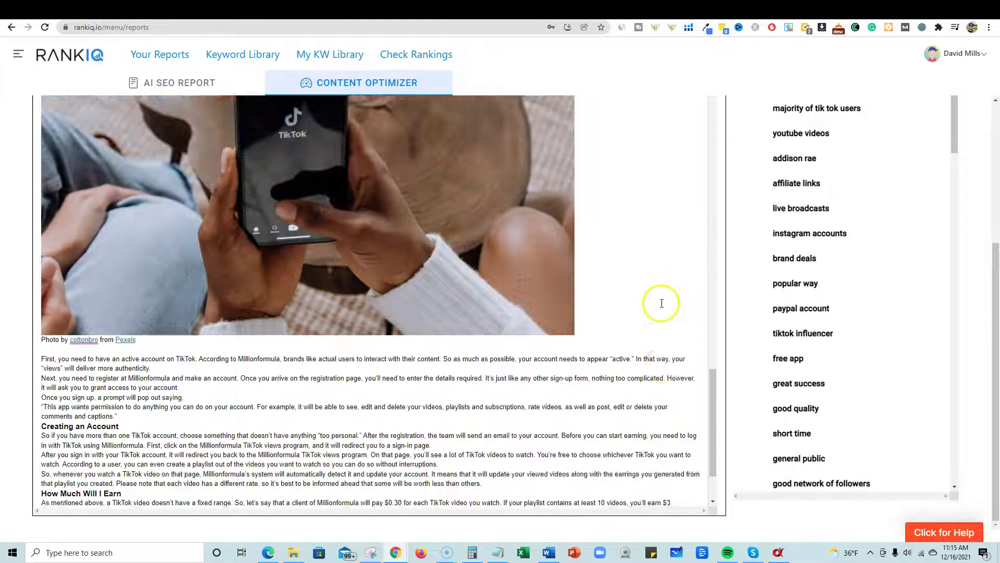
scroll(660, 303, up, 15)
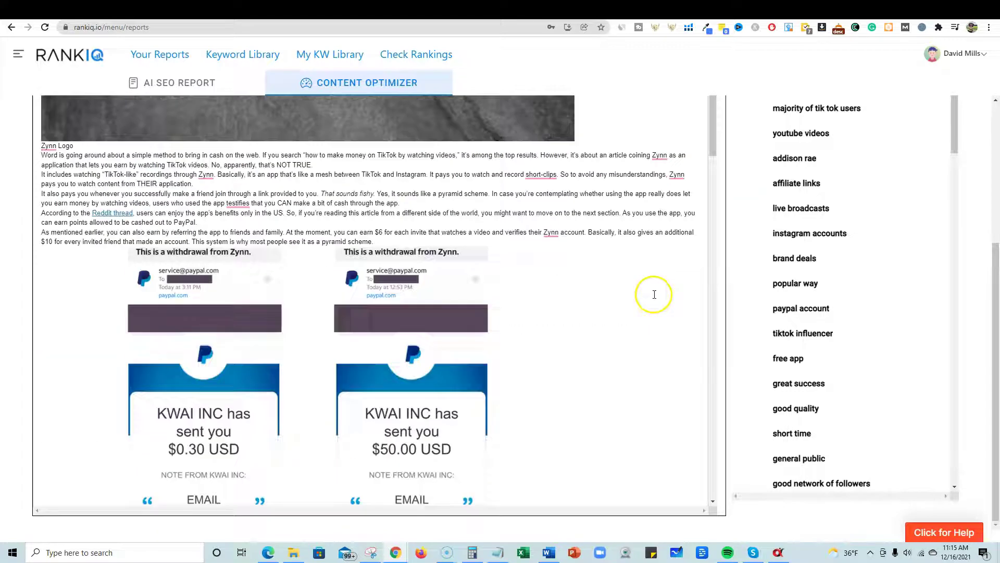
scroll(654, 294, up, 10)
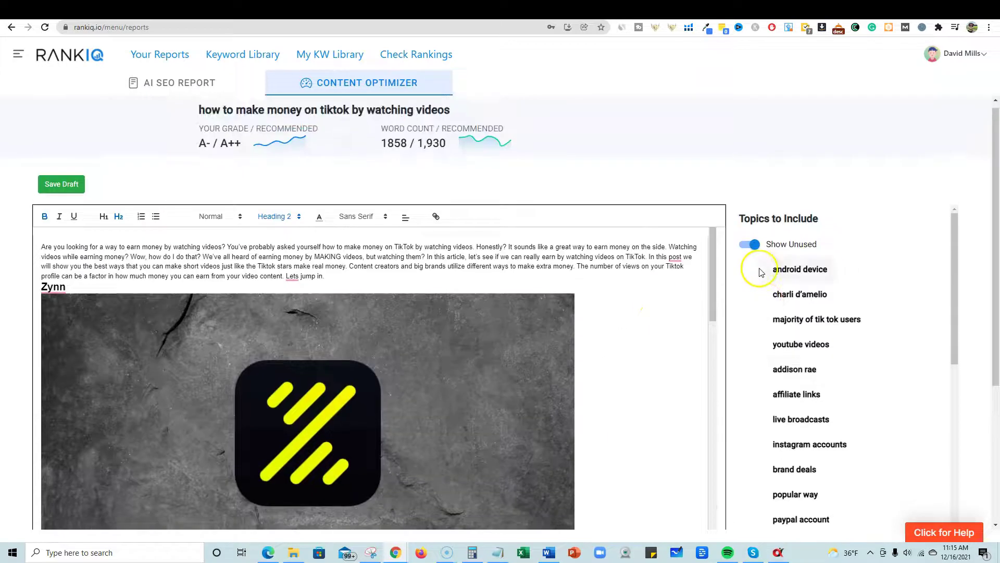
click(871, 11)
text(ar)
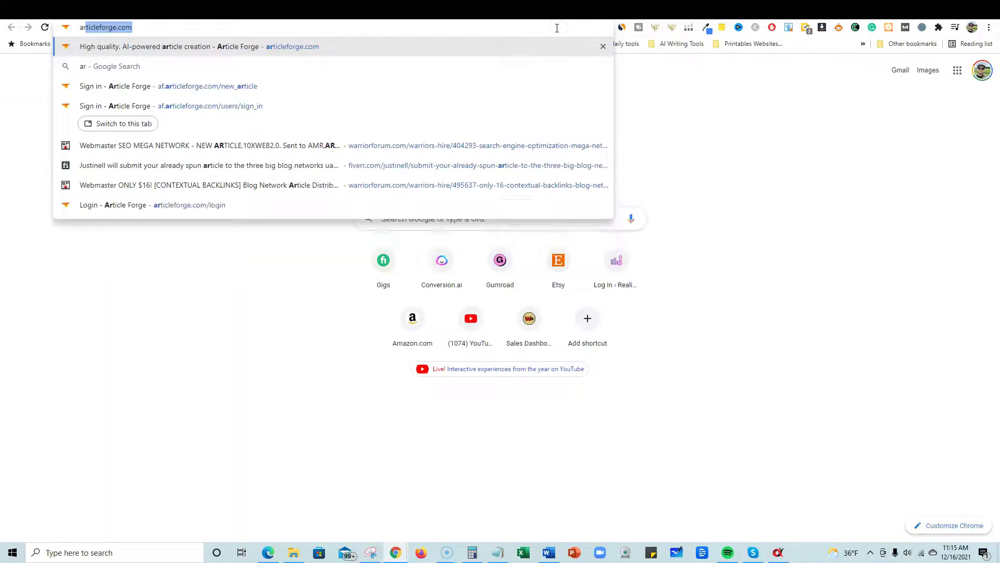
key(Return)
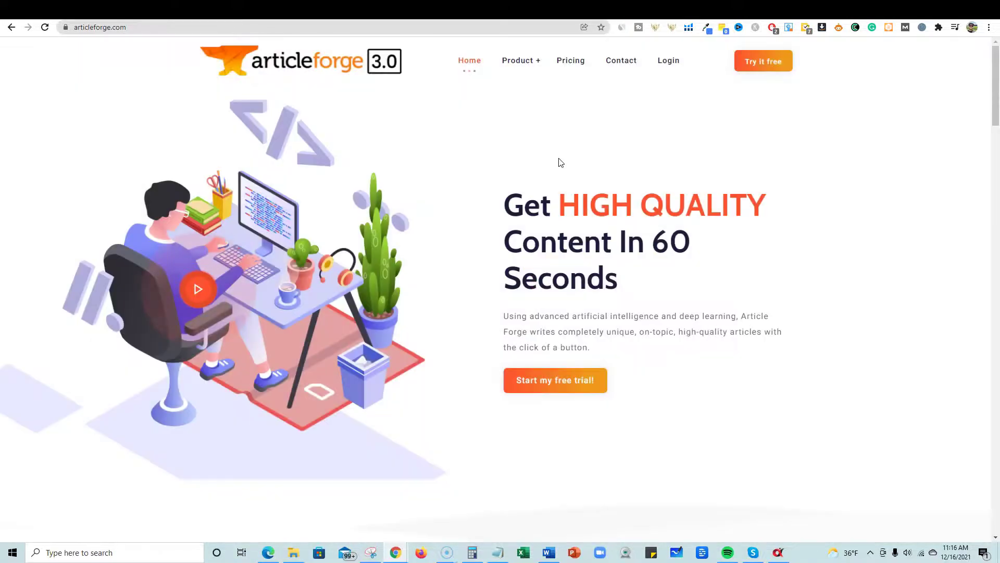
click(666, 63)
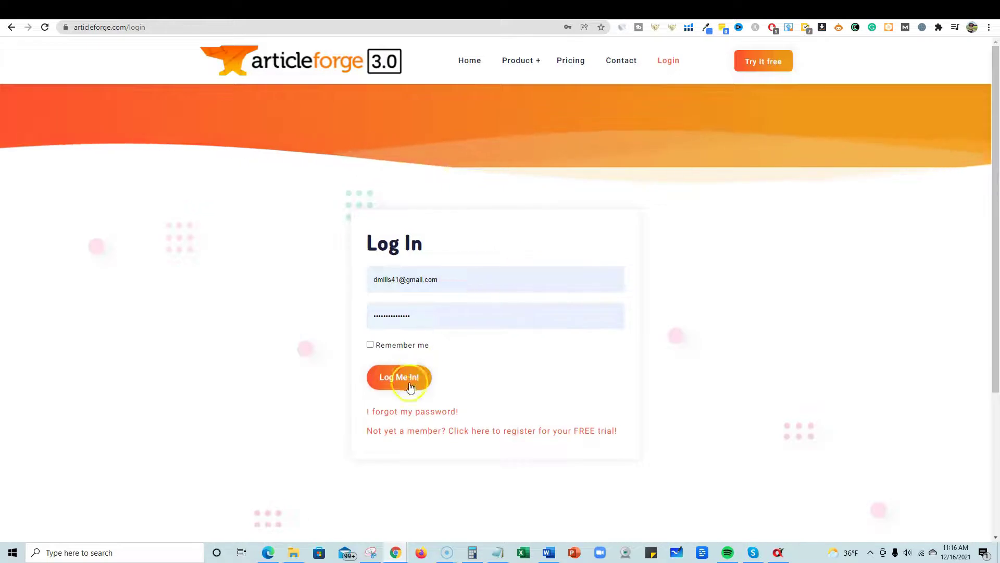
click(410, 386)
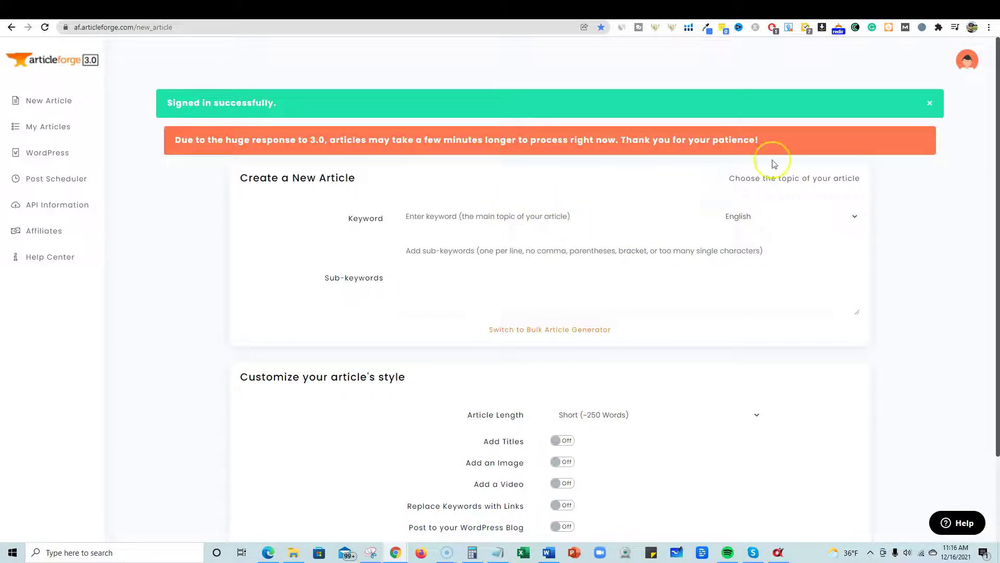
Copy "TikTok Creator Fund" from the end of the RankIQ draft and paste it as the keyword of a new article in Article Forge
click(798, 13)
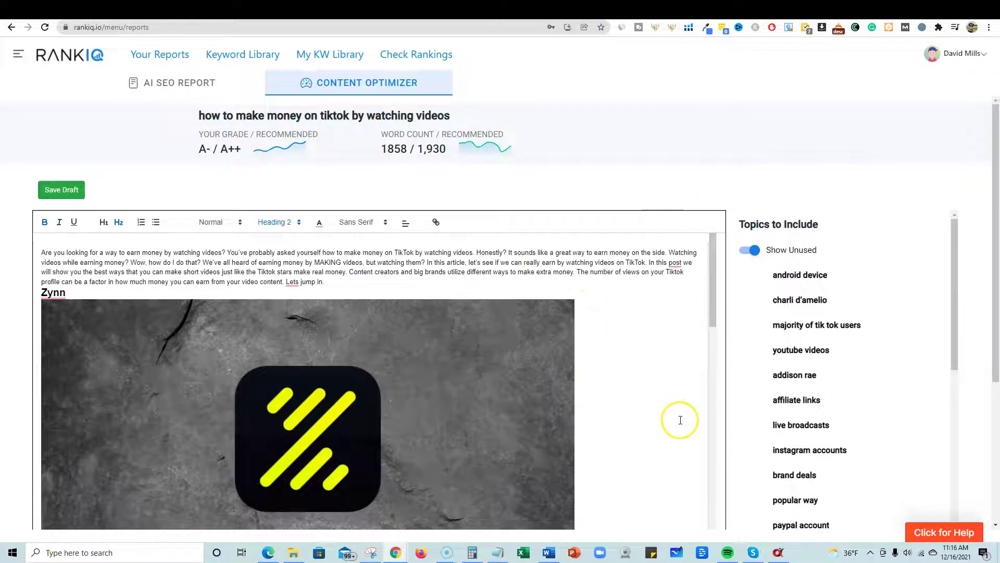
scroll(705, 270, down, 1)
drag(710, 261, 680, 471)
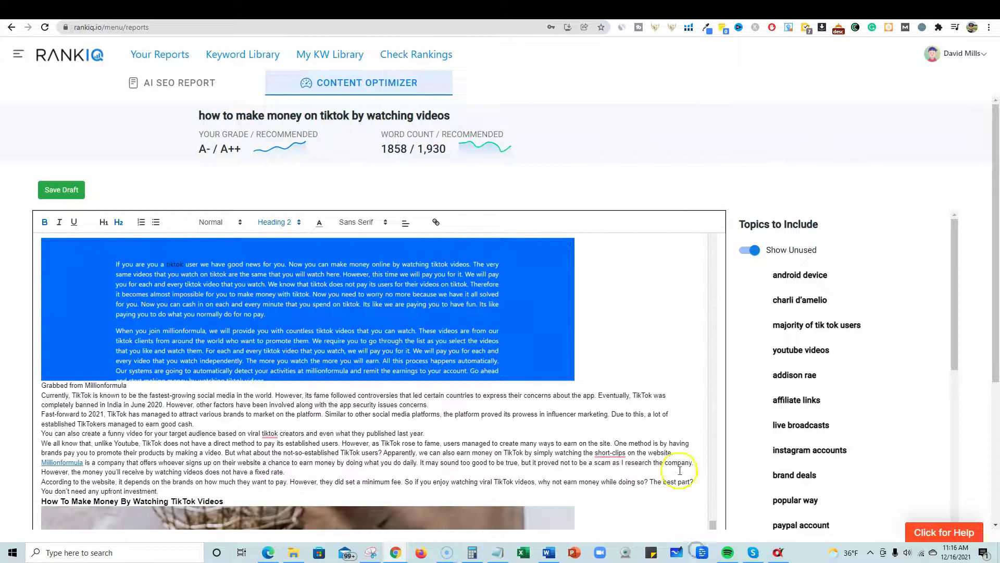
scroll(680, 470, down, 6)
scroll(112, 445, down, 4)
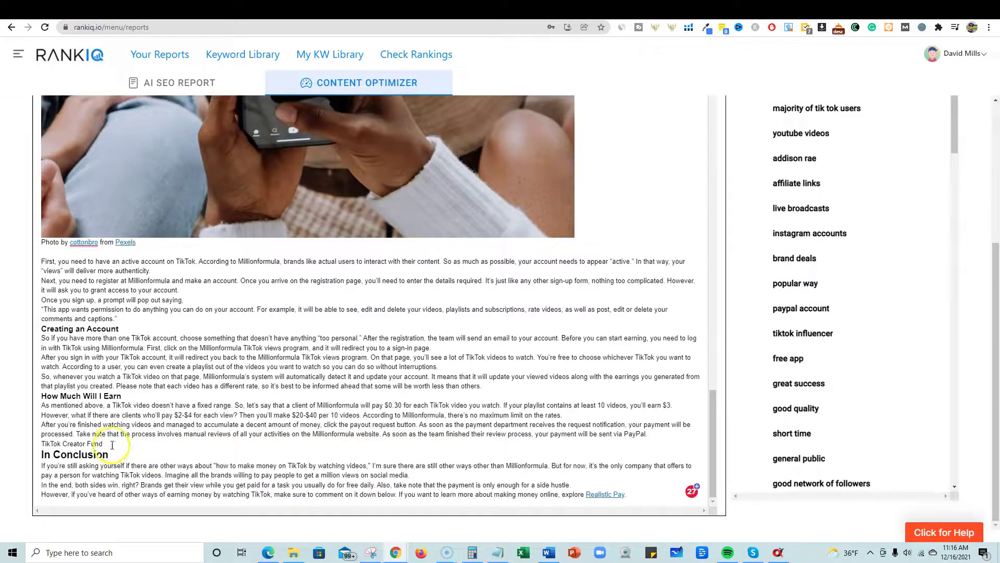
drag(107, 442, 33, 440)
key(ctrl+c)
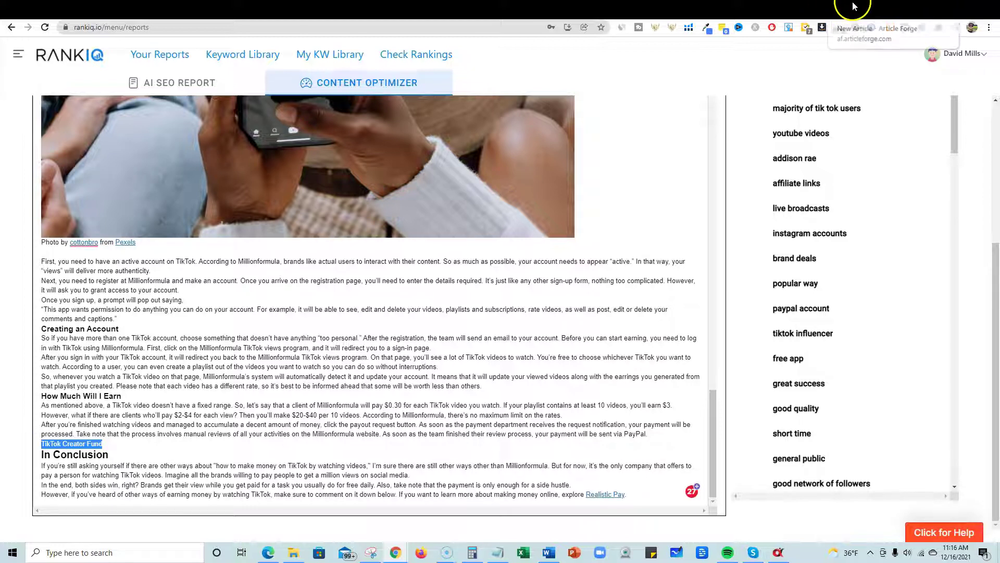
click(833, 8)
click(442, 219)
key(ctrl+v)
Enter the sub-keywords "what is the tiktok creator fund" and "how do you make money with it" on separate lines and create the new article
click(447, 257)
text(what)
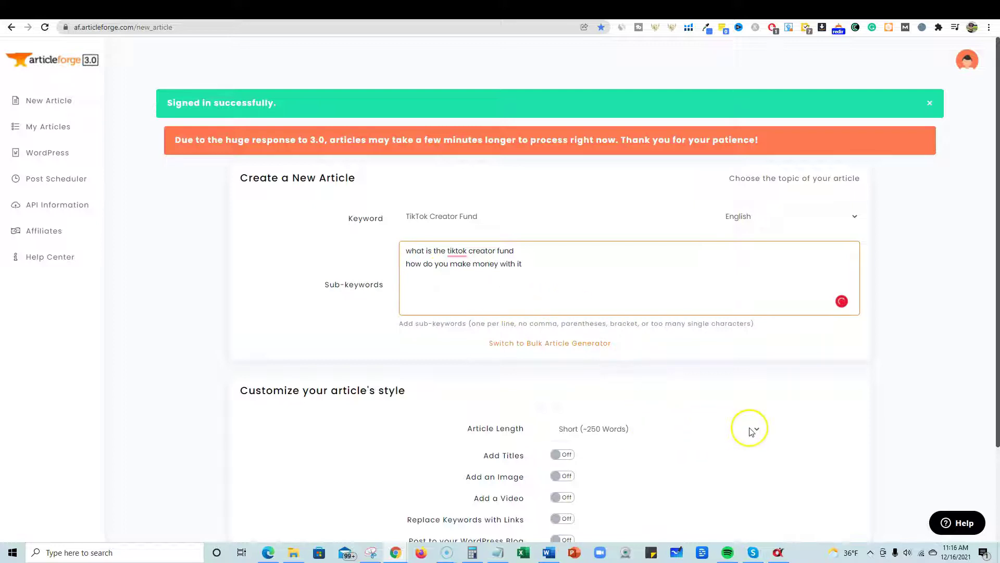
scroll(716, 439, down, 2)
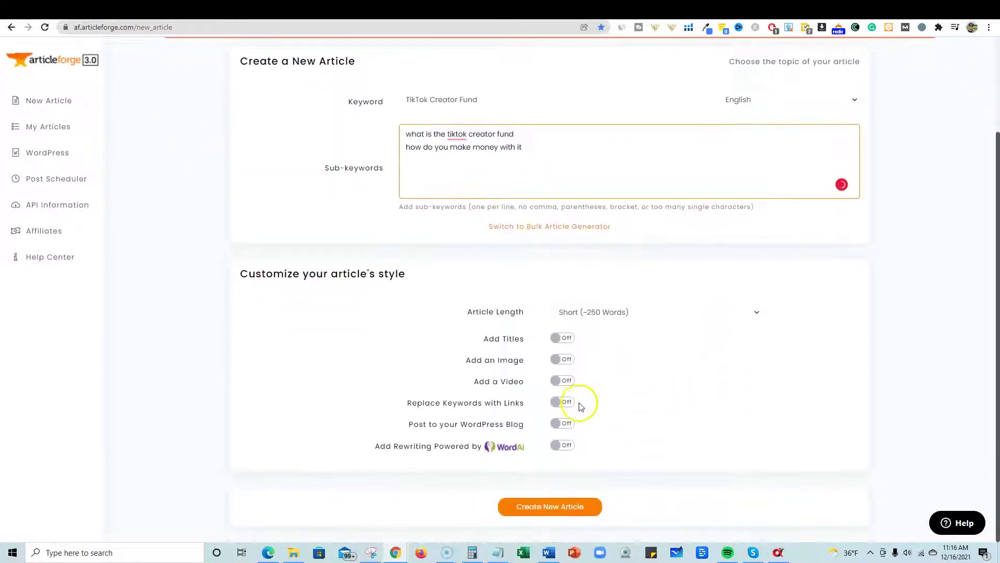
click(583, 510)
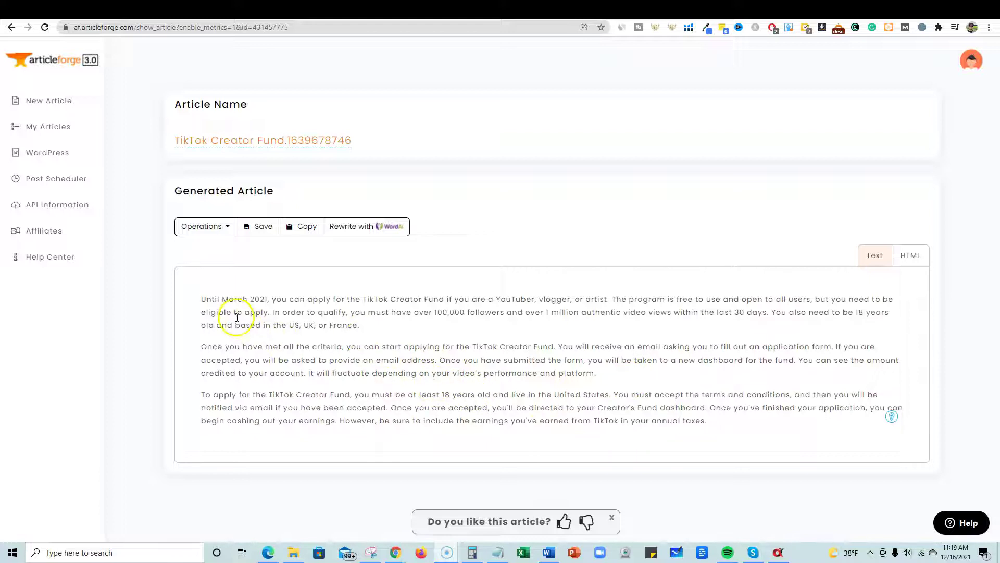
Copy the full text of the generated TikTok Creator Fund article in Article Forge
drag(235, 299, 720, 420)
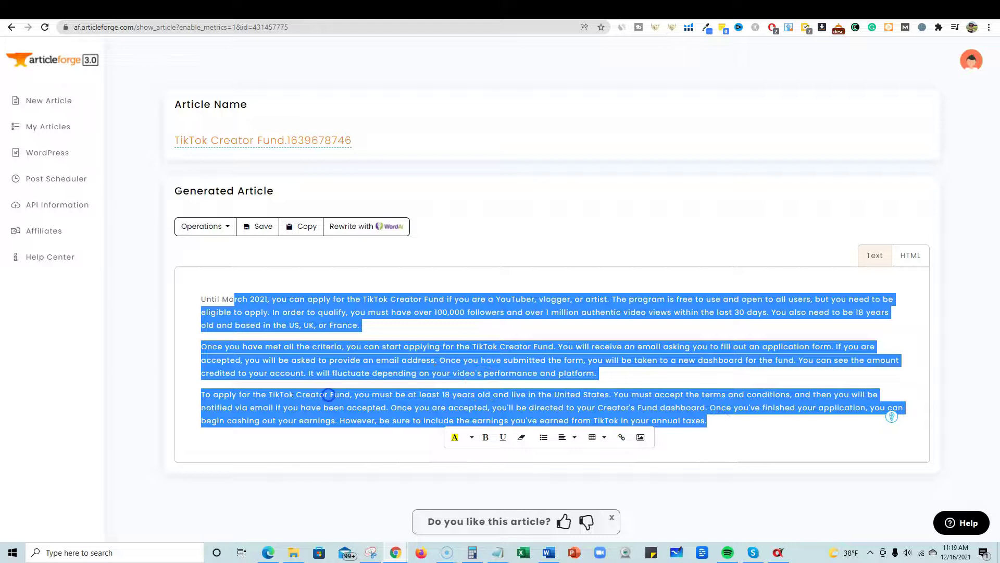
click(303, 402)
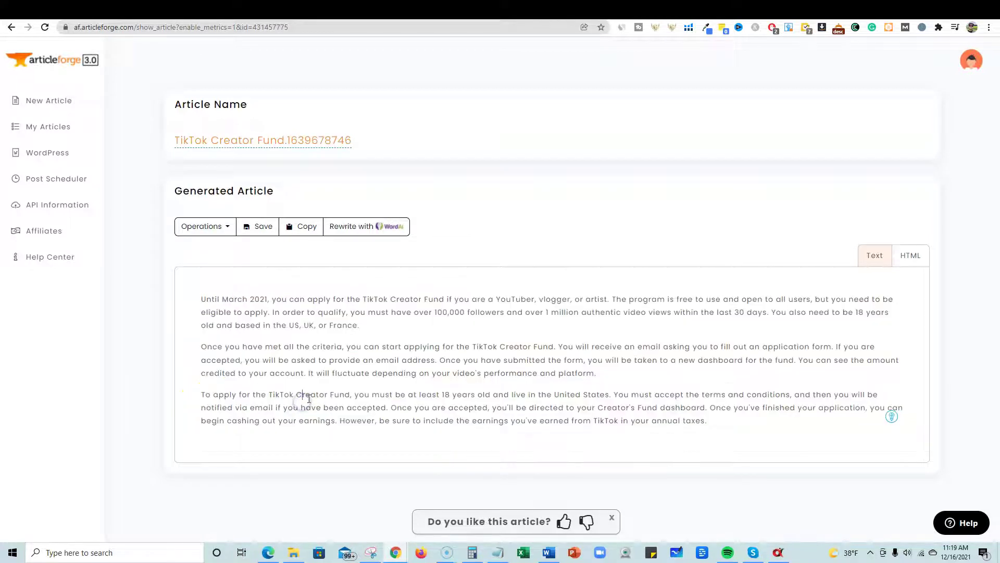
drag(394, 396, 583, 408)
click(555, 308)
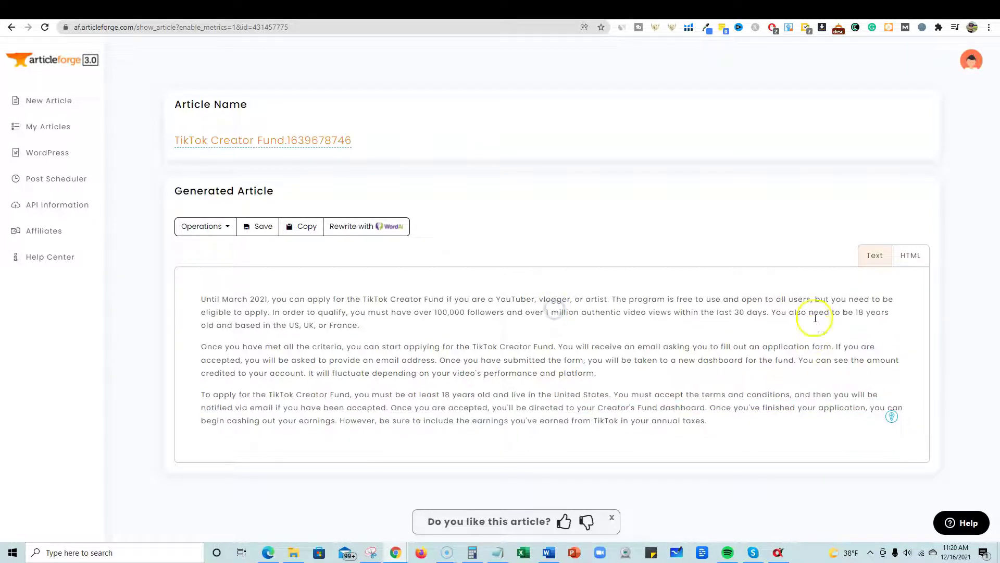
click(303, 226)
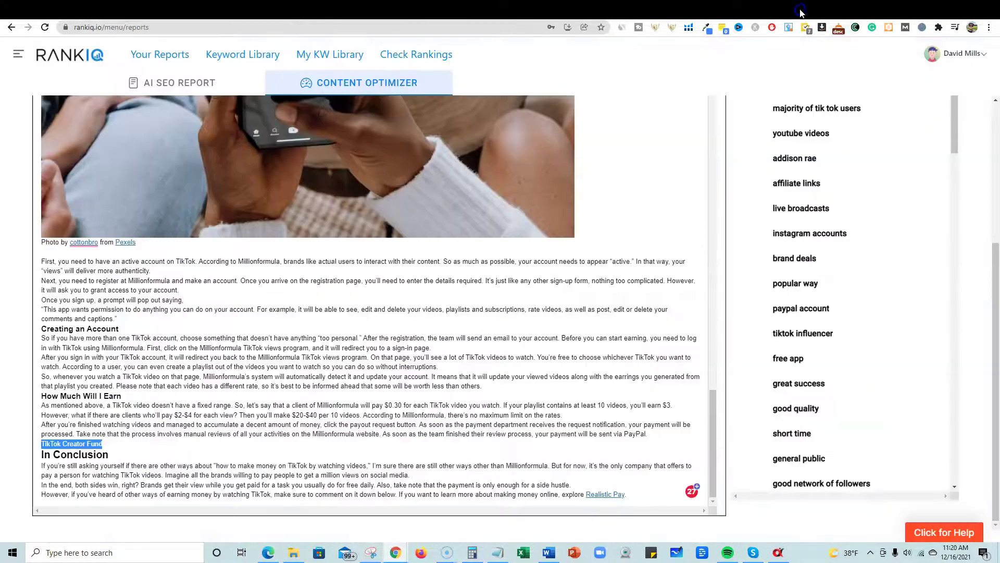
Switch back to the RankIQ draft and format the "TikTok Creator Fund" line as a level-2 heading
click(802, 10)
click(106, 446)
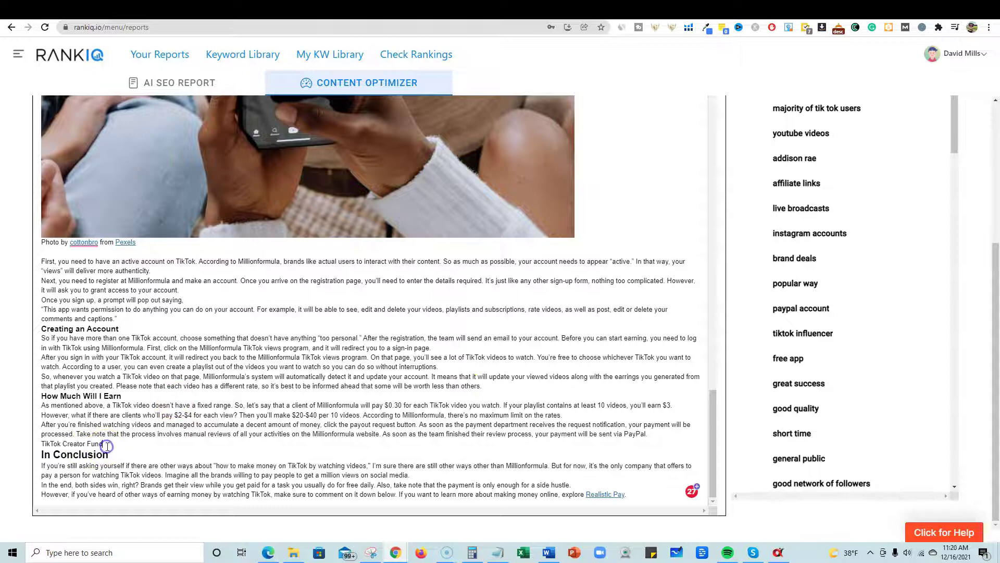
drag(107, 446, 45, 443)
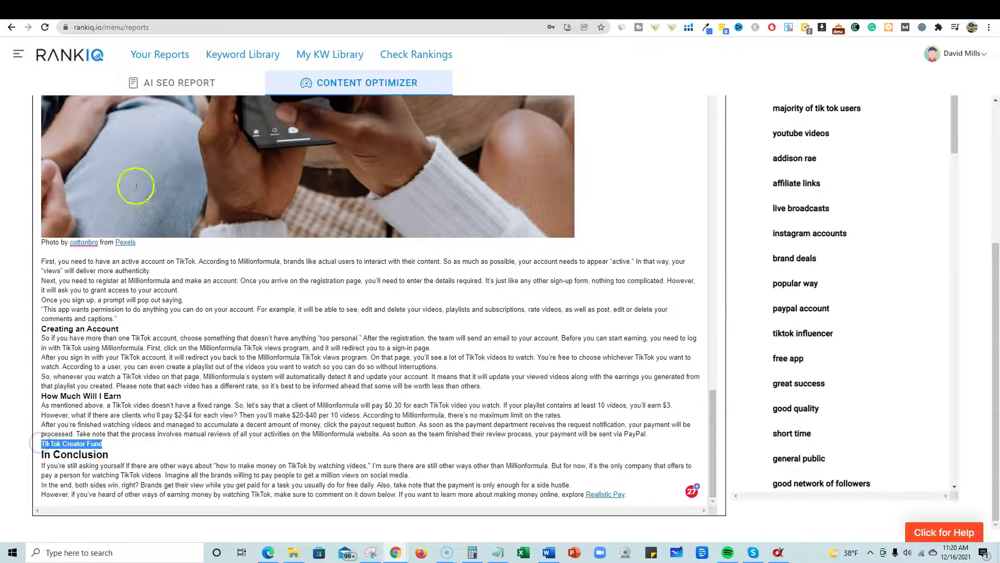
click(825, 286)
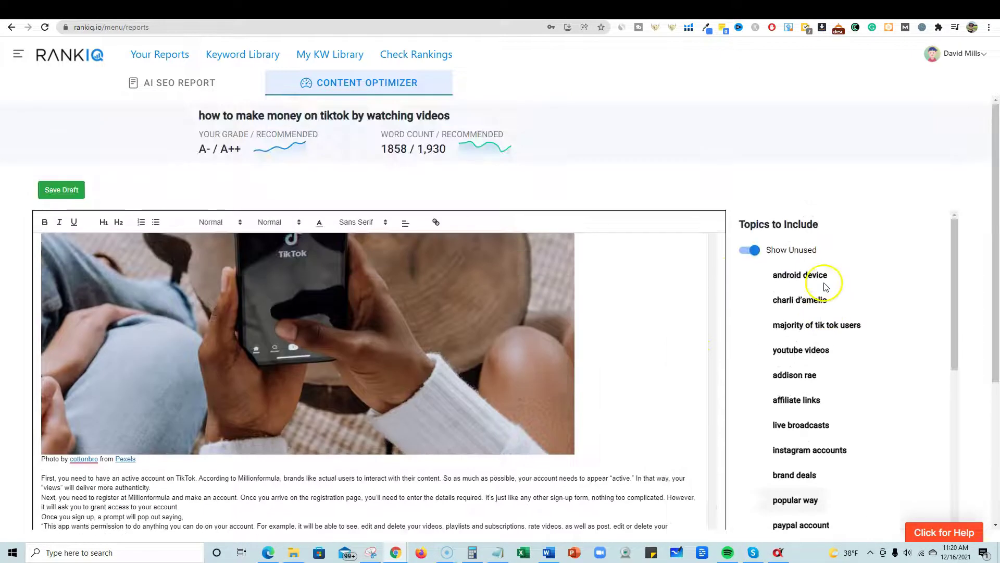
click(120, 223)
Paste the copied article text on a new line below the "TikTok Creator Fund" heading
scroll(825, 348, down, 10)
scroll(824, 348, down, 5)
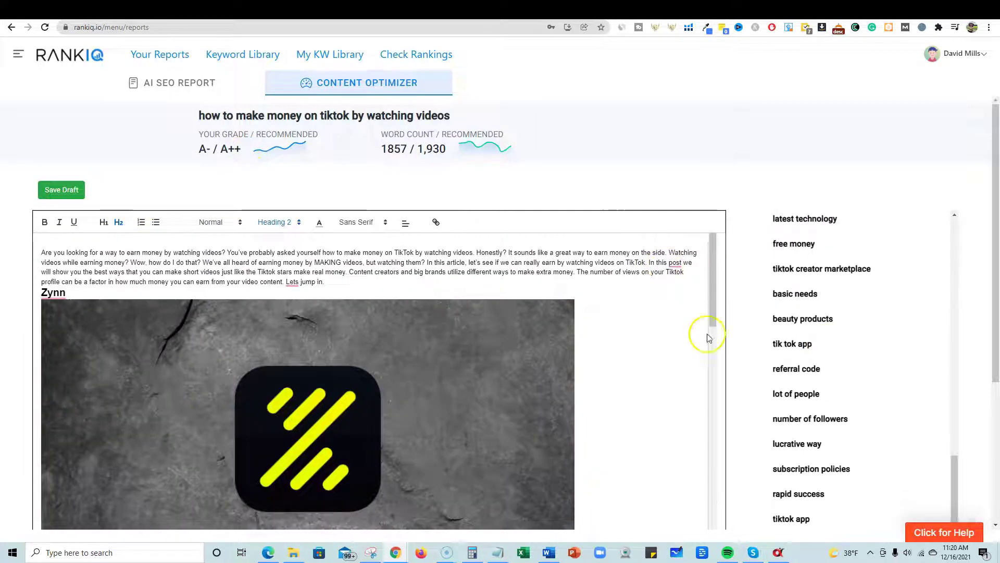
drag(712, 274, 703, 554)
scroll(753, 437, down, 3)
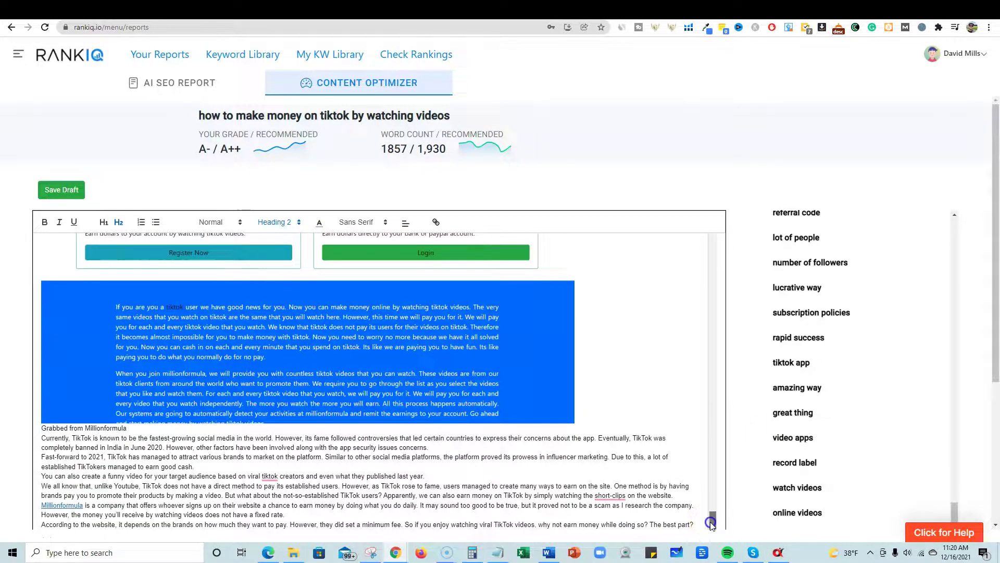
scroll(712, 521, down, 10)
key(Return)
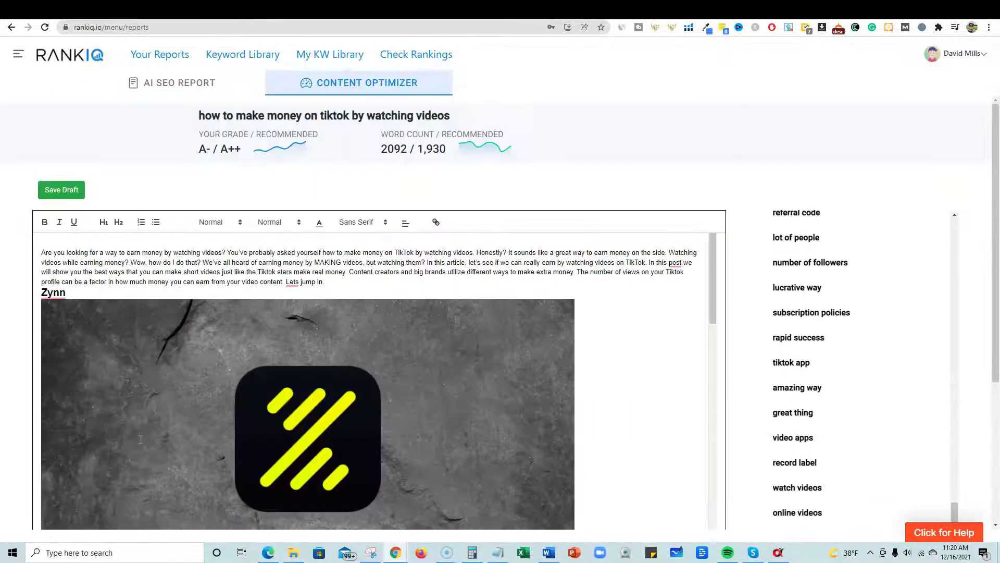
Below the pasted text, start a new line reading "You can create TikTok videos on your Android device or your Apple Phone"
scroll(906, 313, down, 3)
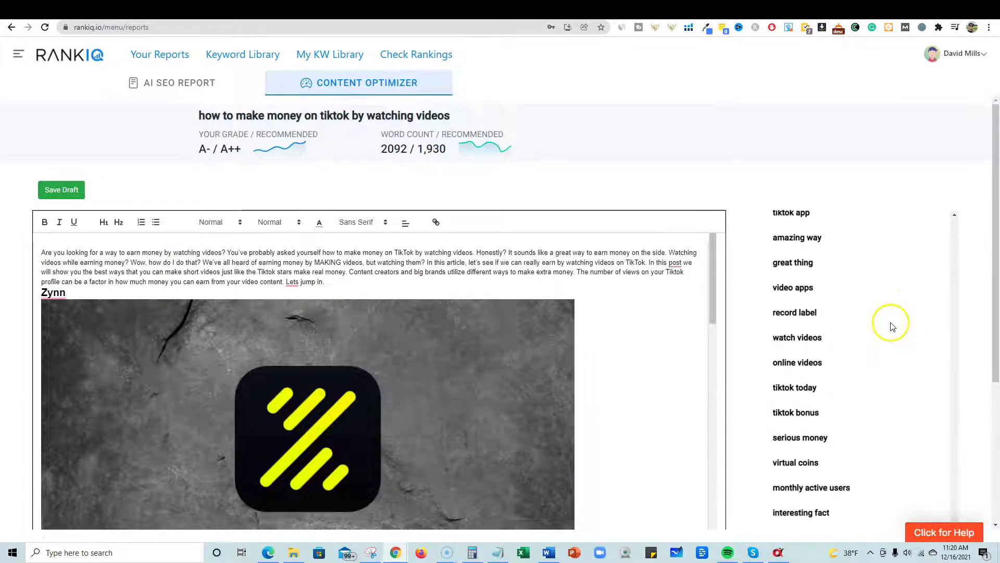
scroll(701, 430, down, 10)
scroll(701, 430, down, 15)
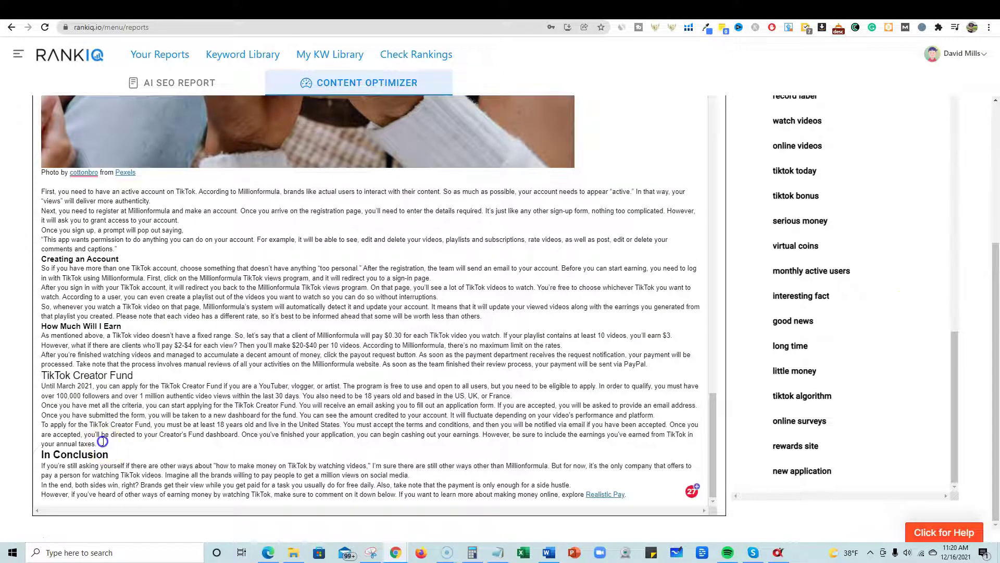
click(130, 443)
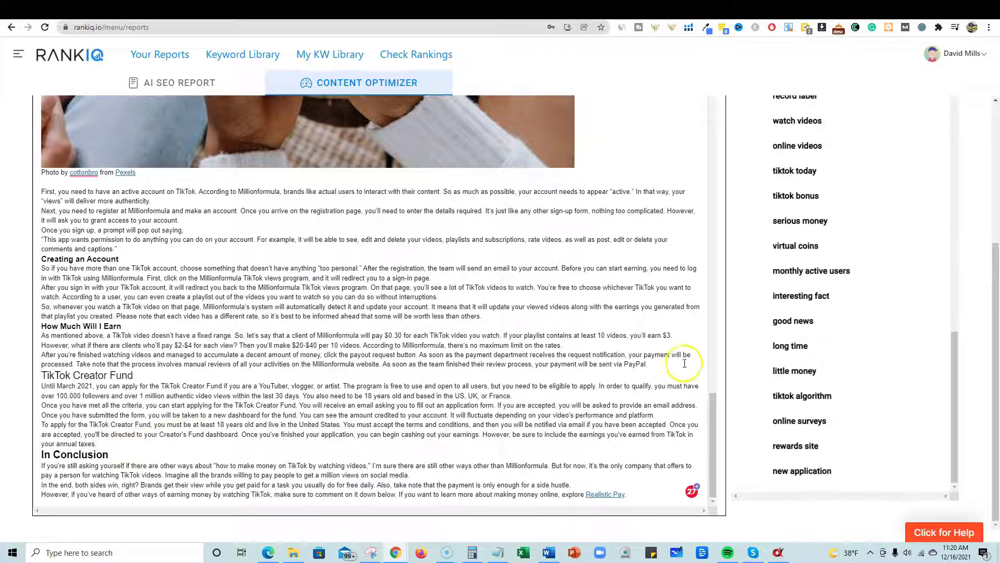
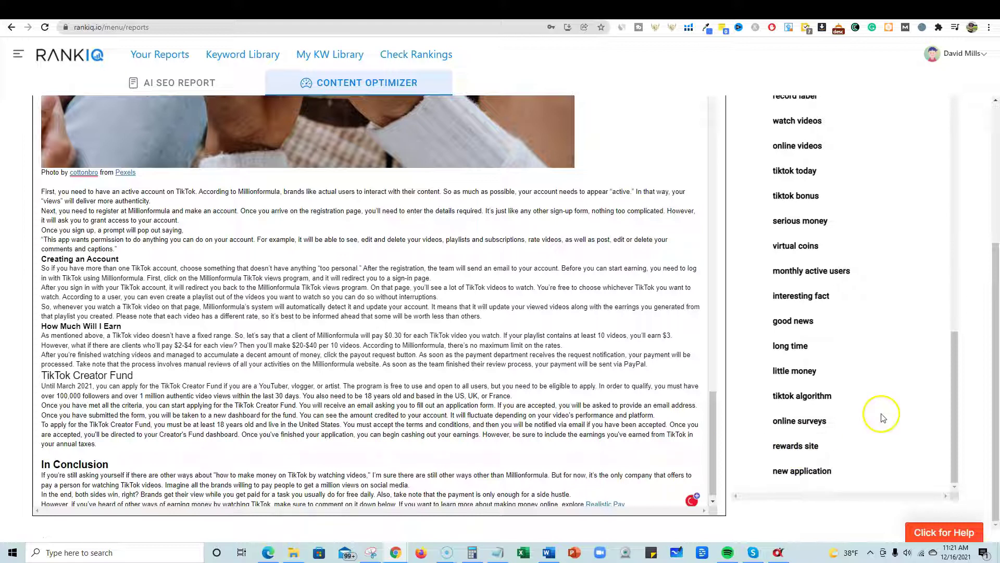
scroll(872, 447, up, 10)
scroll(874, 448, up, 4)
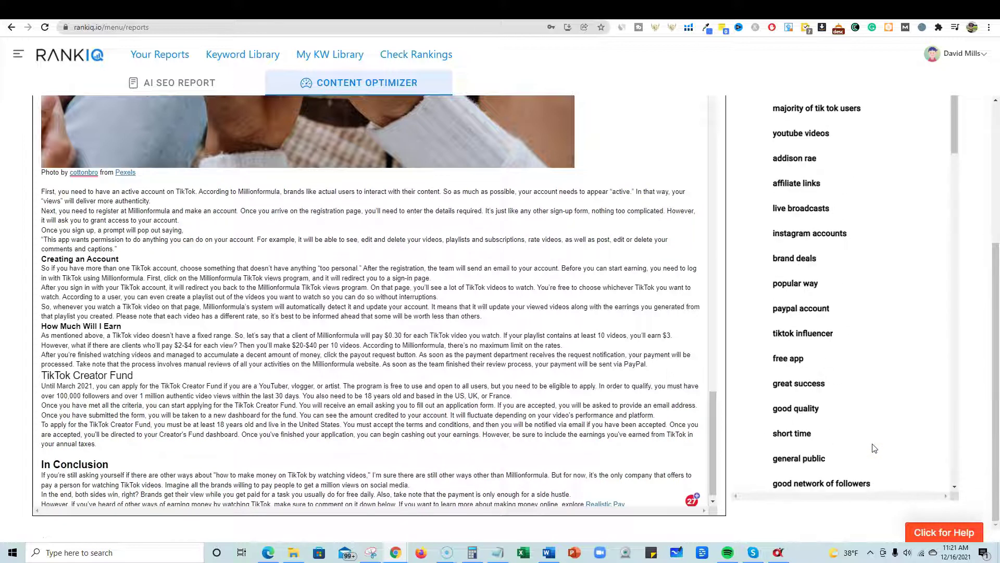
scroll(882, 326, up, 5)
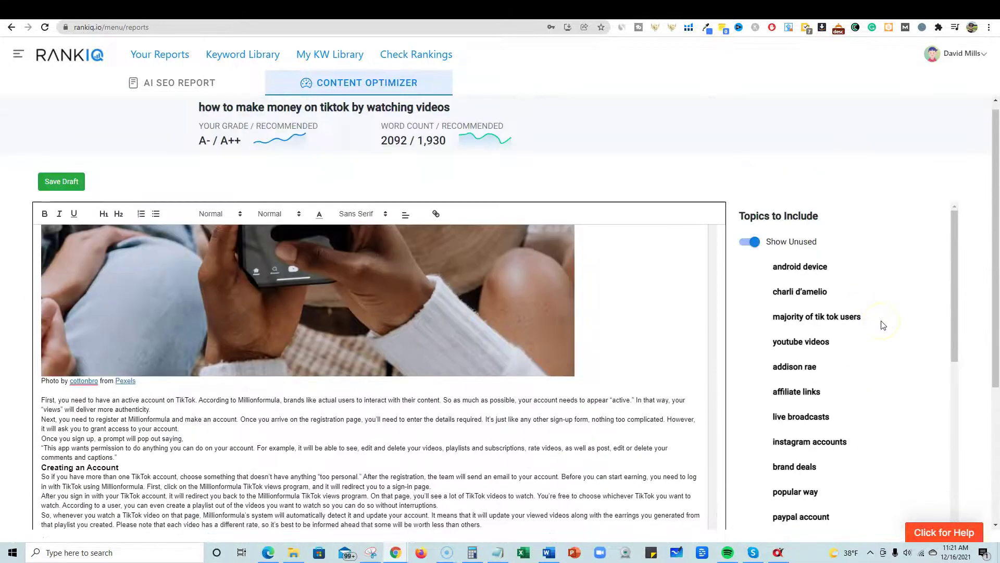
scroll(884, 325, up, 1)
text(YO)
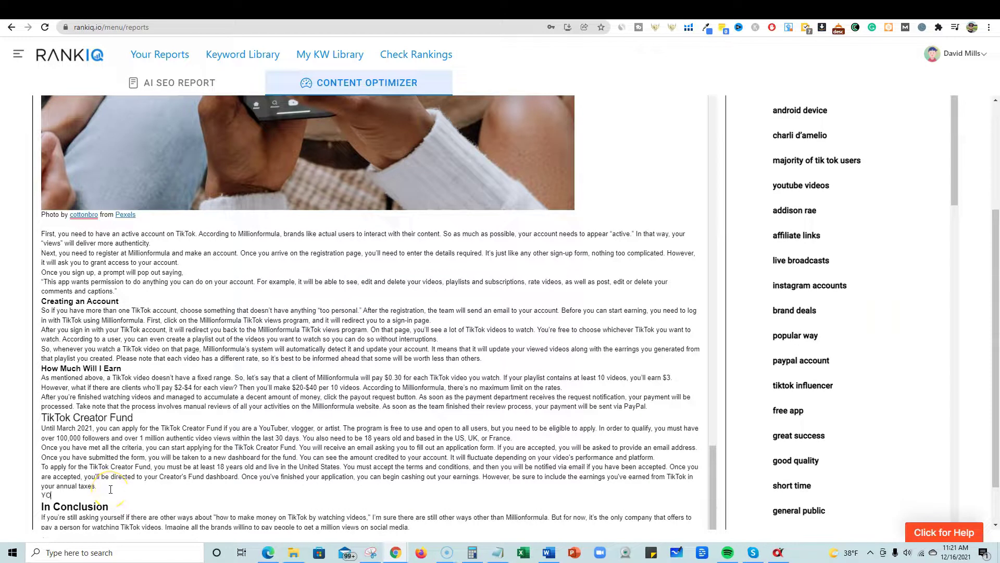
text(uou can create TikTok videos on your Android)
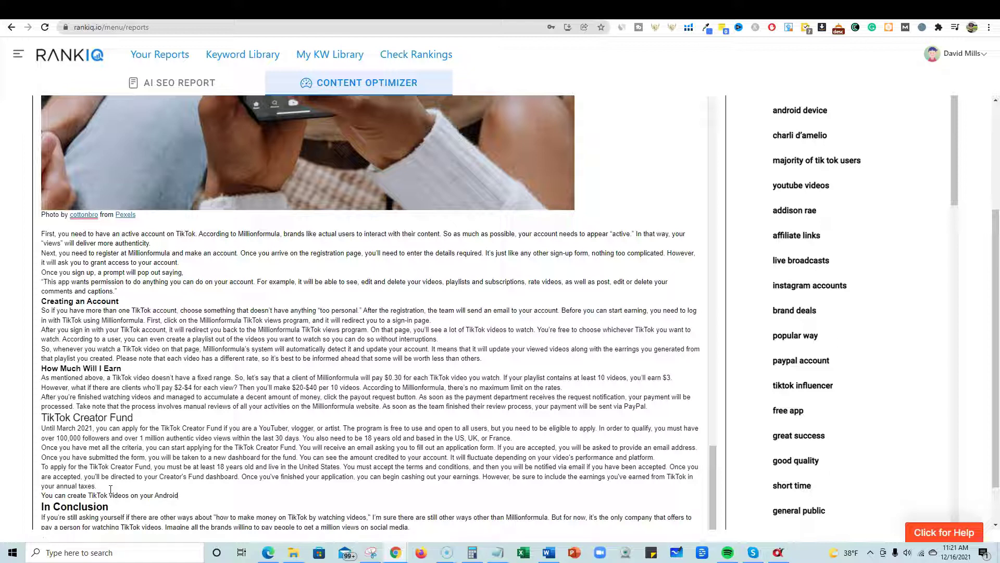
text( device or your Apple Phone)
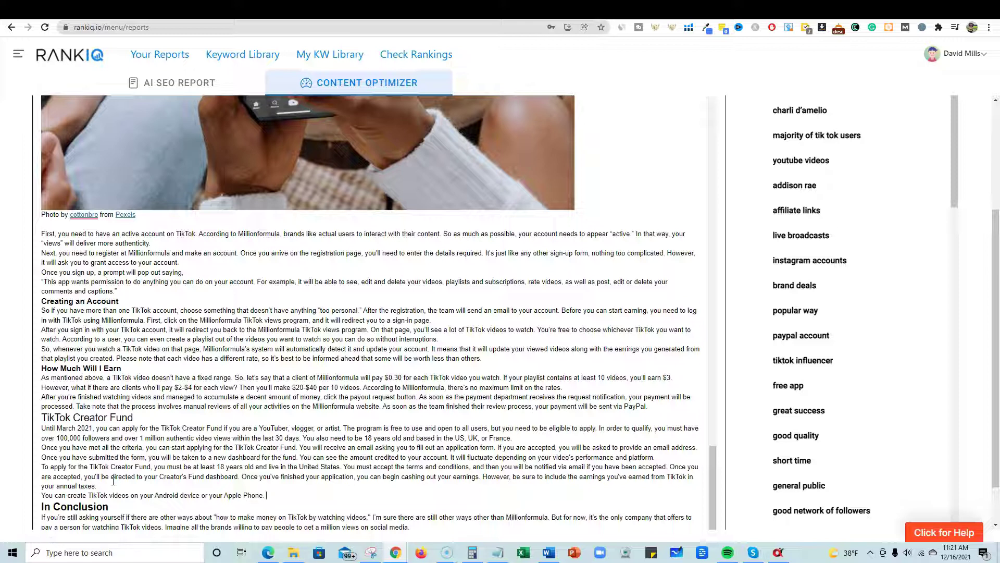
Continue with "The majority of Tik Tok users utilize these devices to create their videos and their content. TikTol is a free app and generally has good quality."
text(. The majority of Tik Tok users u)
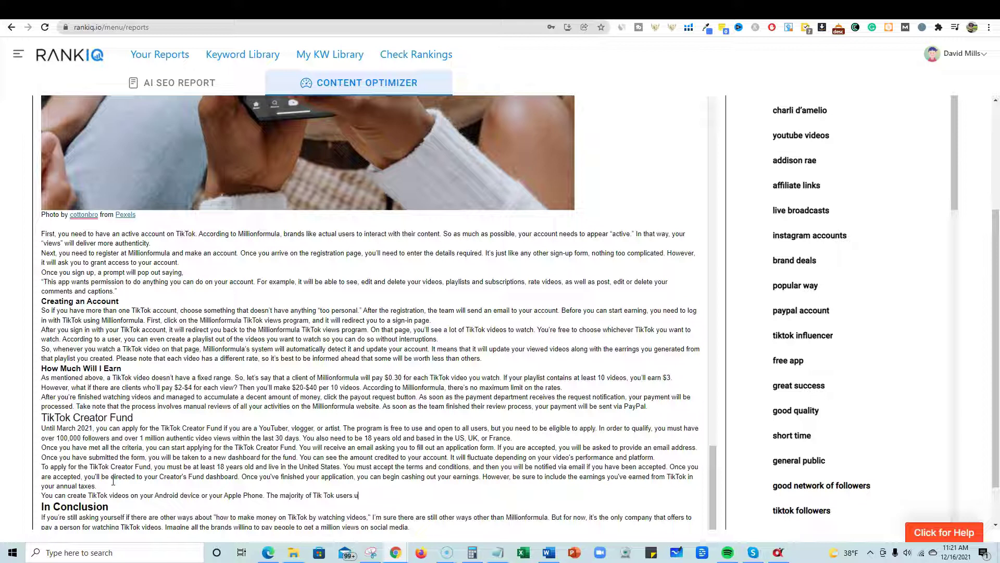
text(tilize these devices to create their videos )
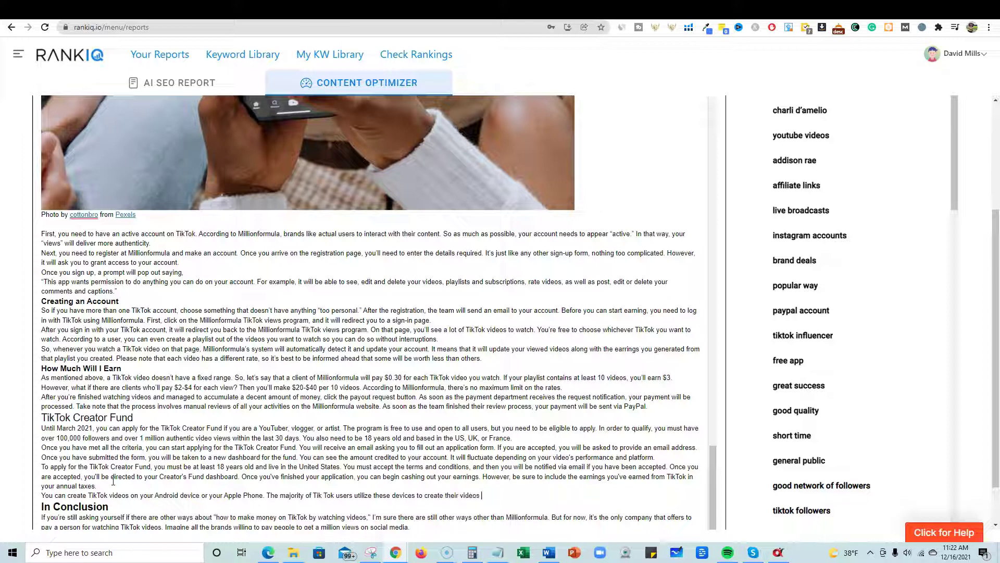
text(and their content. TikTol is a free)
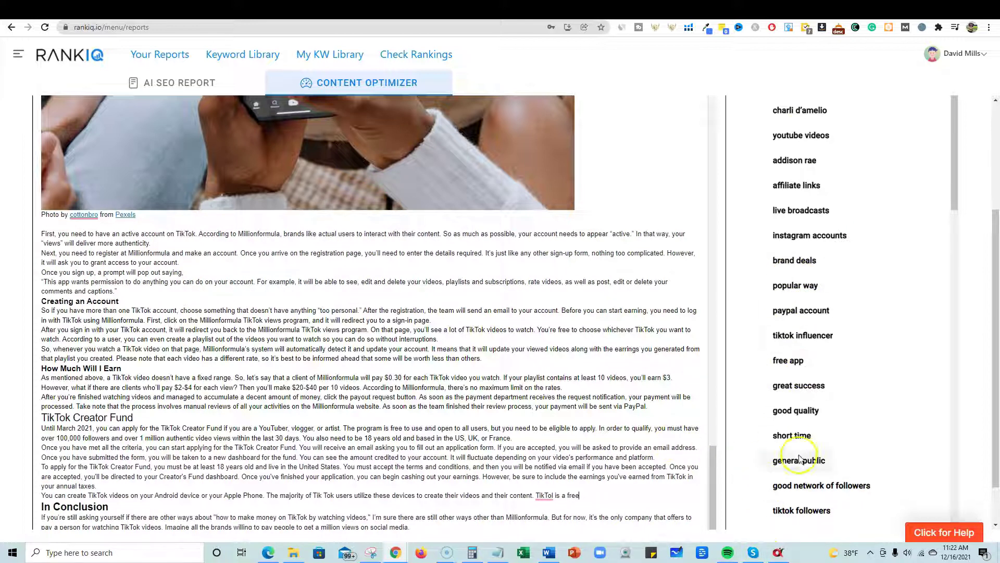
text(app and)
click(599, 501)
text(general)
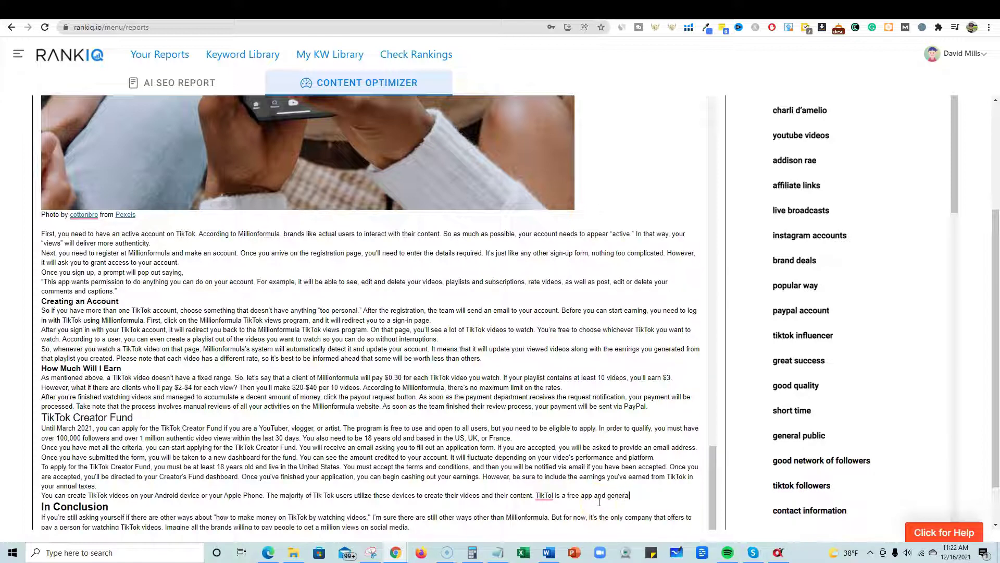
text(ly has good quality)
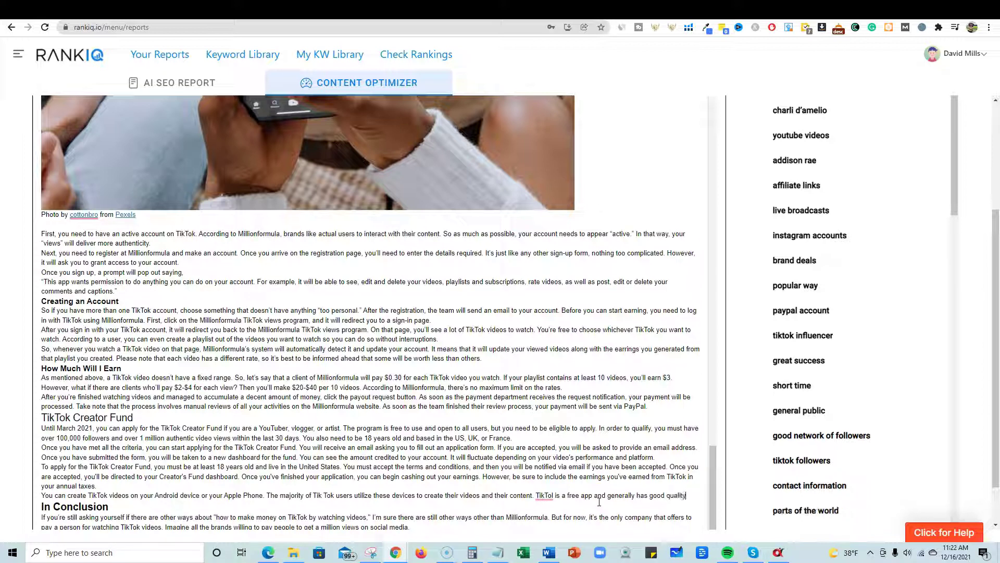
text(.)
Add a new line reading "YOu can have great success getting tiktok followers from all parts of the world"
key(Return)
text(YOu can )
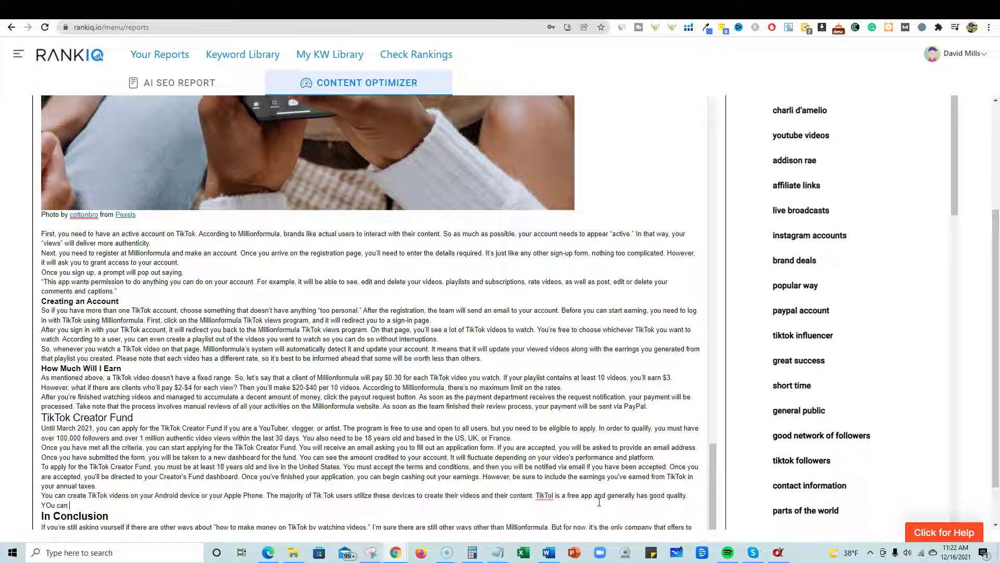
text(have great success if you)
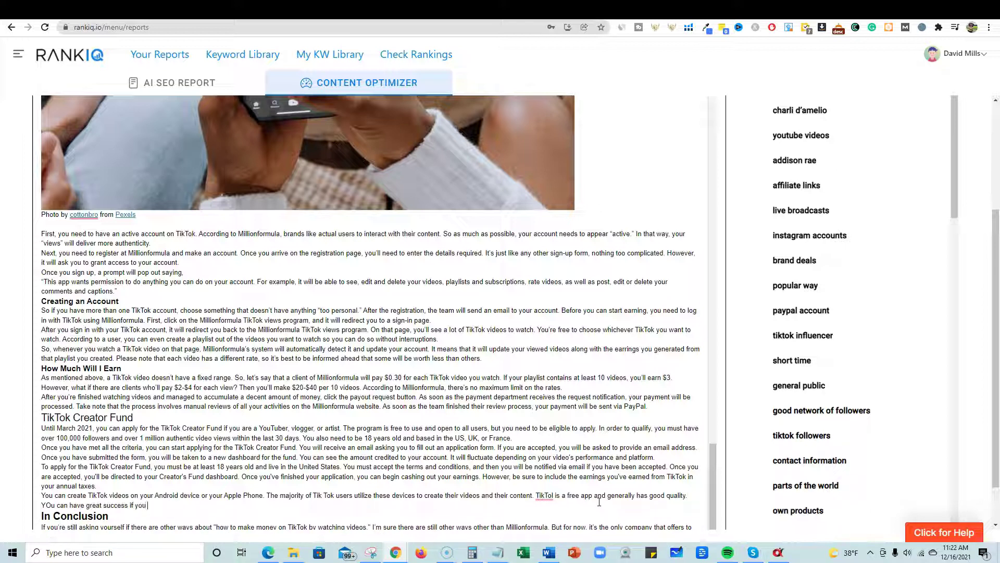
key(BackSpace)
key(BackSpace)
key(BackSpace)
key(BackSpace)
text(getting tiktol)
text( followers)
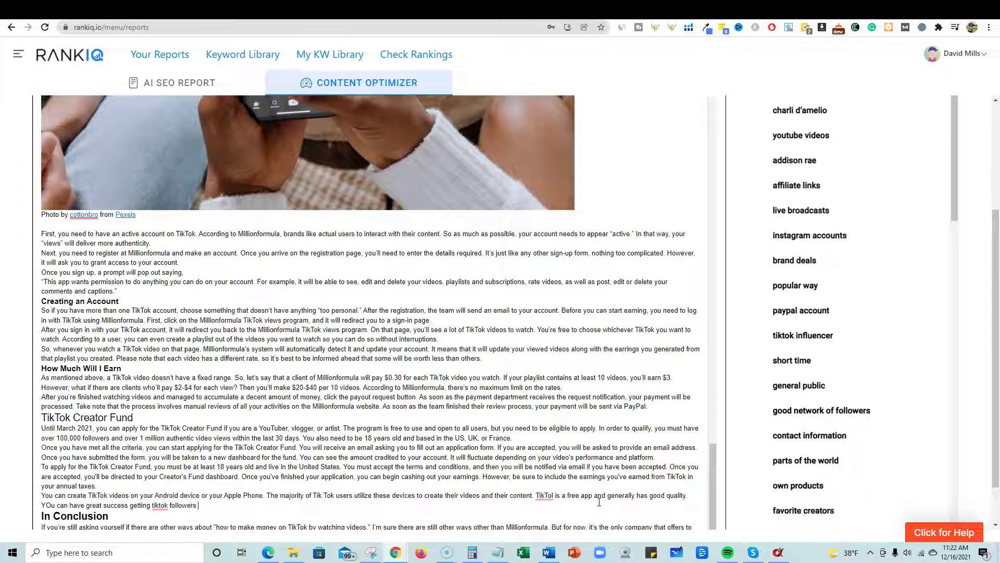
text( if you)
key(BackSpace)
key(BackSpace)
key(BackSpace)
text(rom all parts of the world)
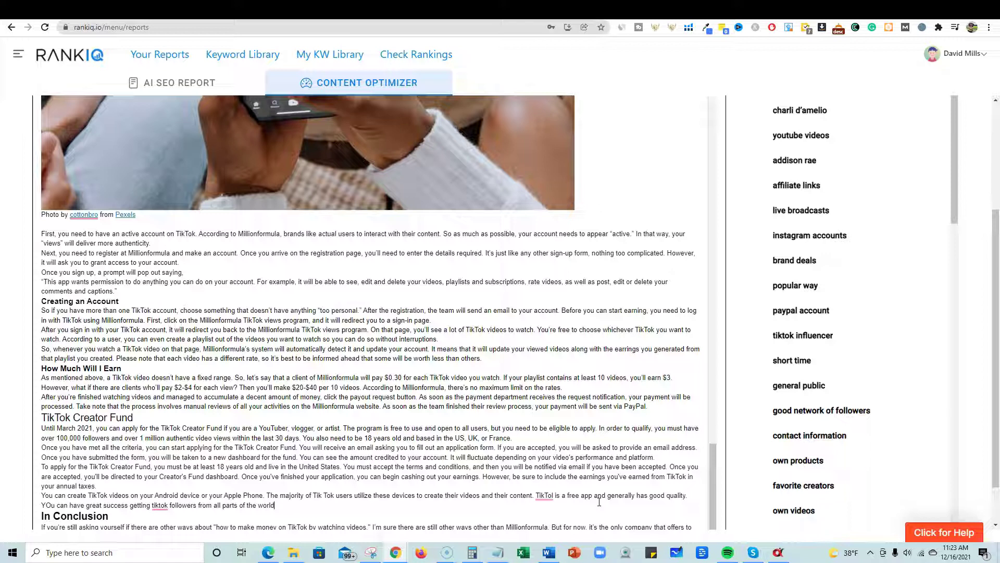
Correct "TikTol" and "tiktok" to "TikTok" and "YOu" to "You" in the two new lines before In Conclusion
right_click(544, 495)
click(552, 424)
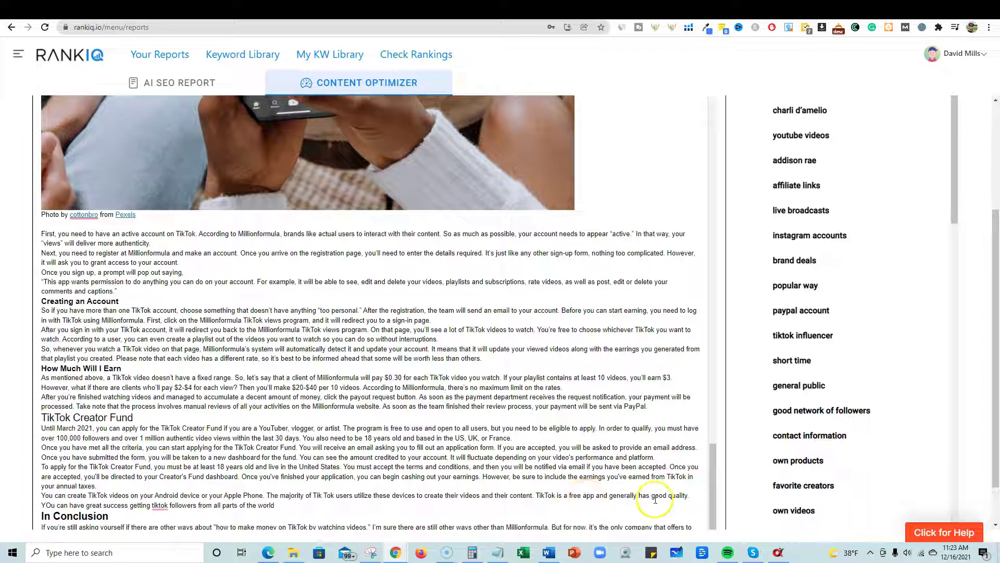
click(52, 509)
key(BackSpace)
text(o)
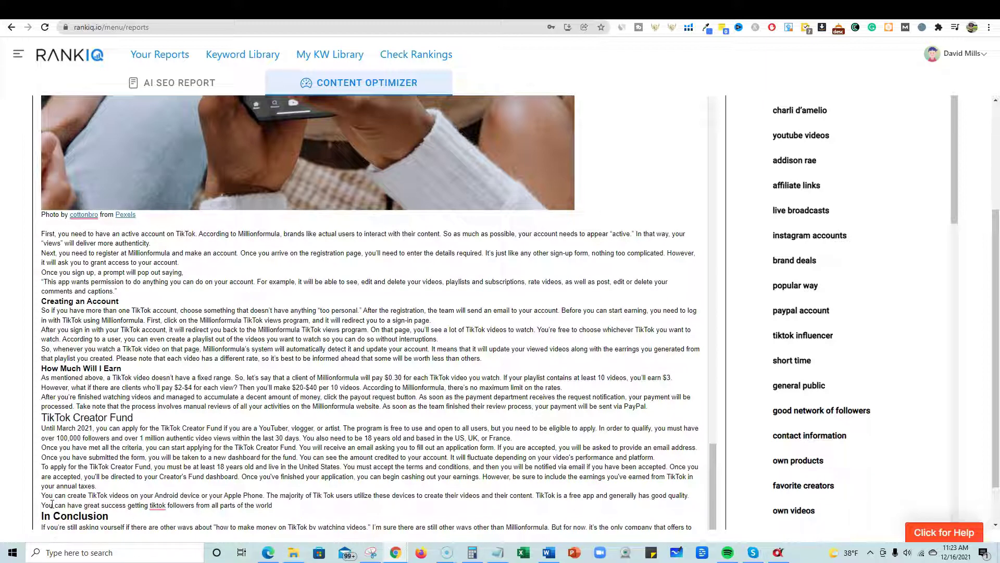
click(158, 508)
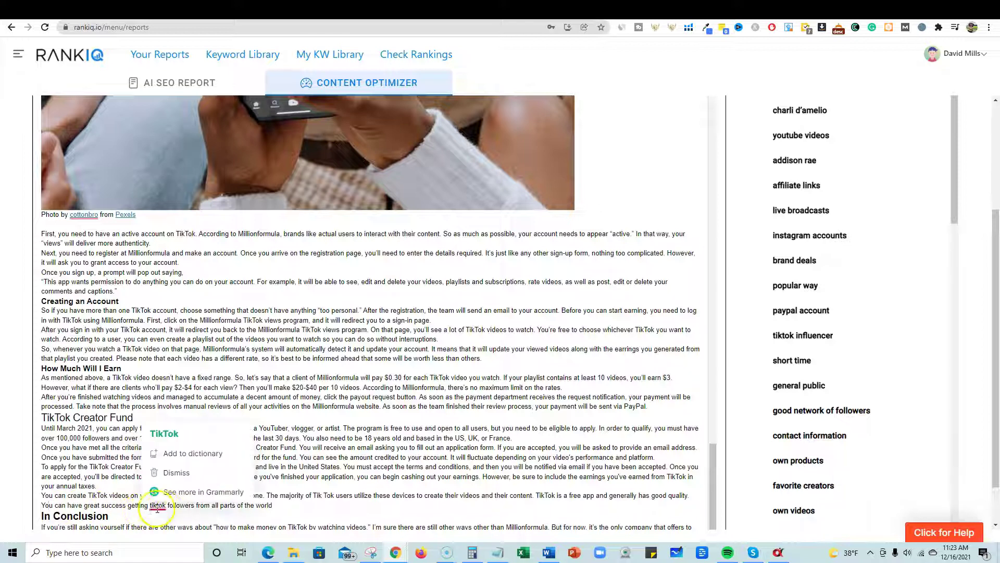
click(164, 434)
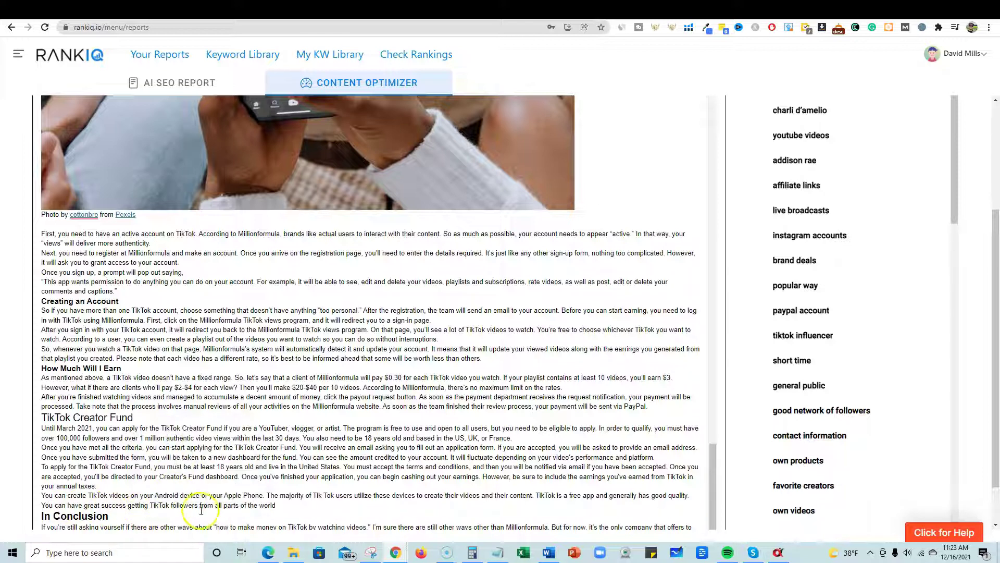
Append "This can happen surprisingly in a short time. You can also pick up brand deals and become a tiktok influencer." to the last new line
click(286, 507)
text(This can happen surprising ly in a short time)
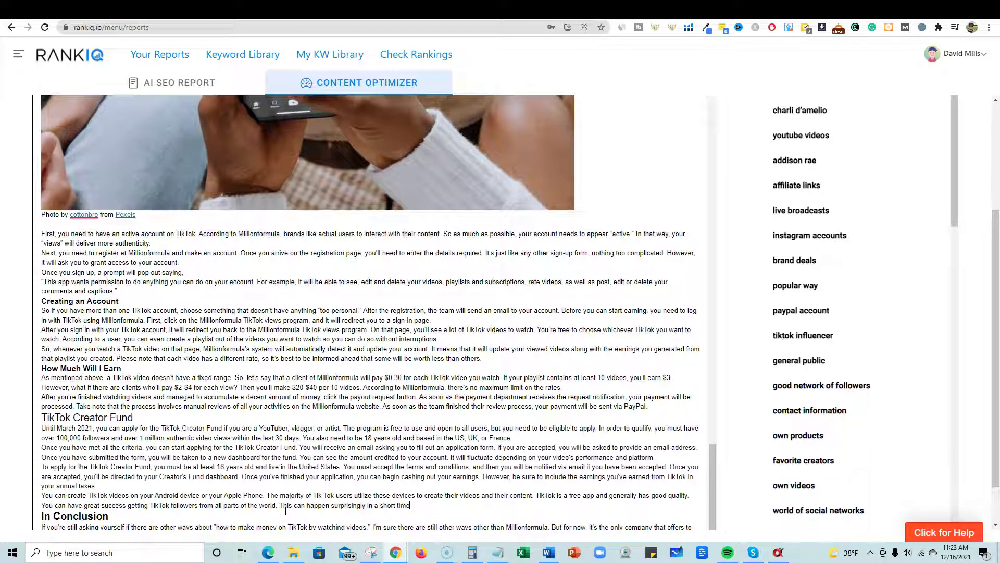
text(. YOu ca)
key(BackSpace)
key(BackSpace)
text(ou can also pick up brand deals and become)
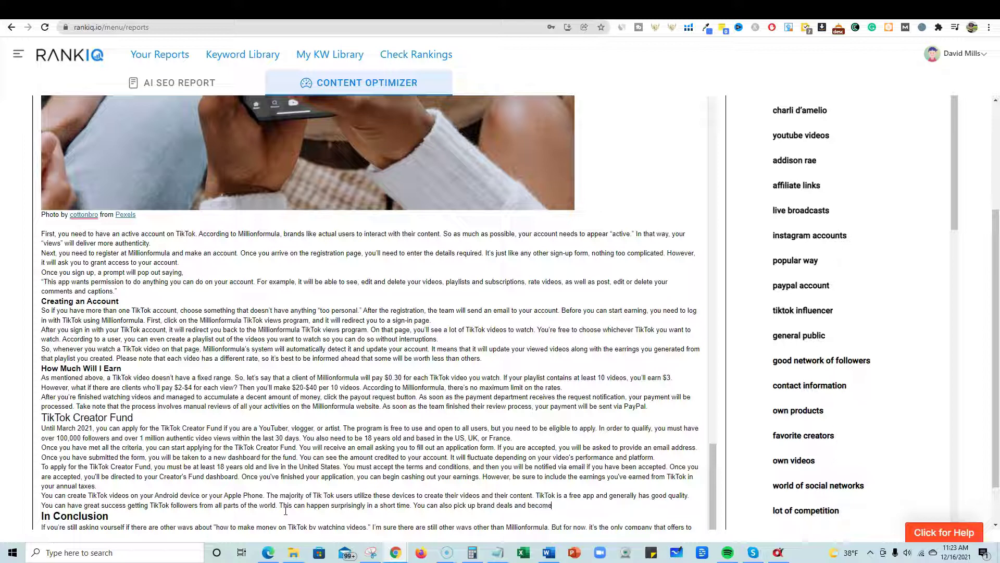
text( a tiktok influencer.)
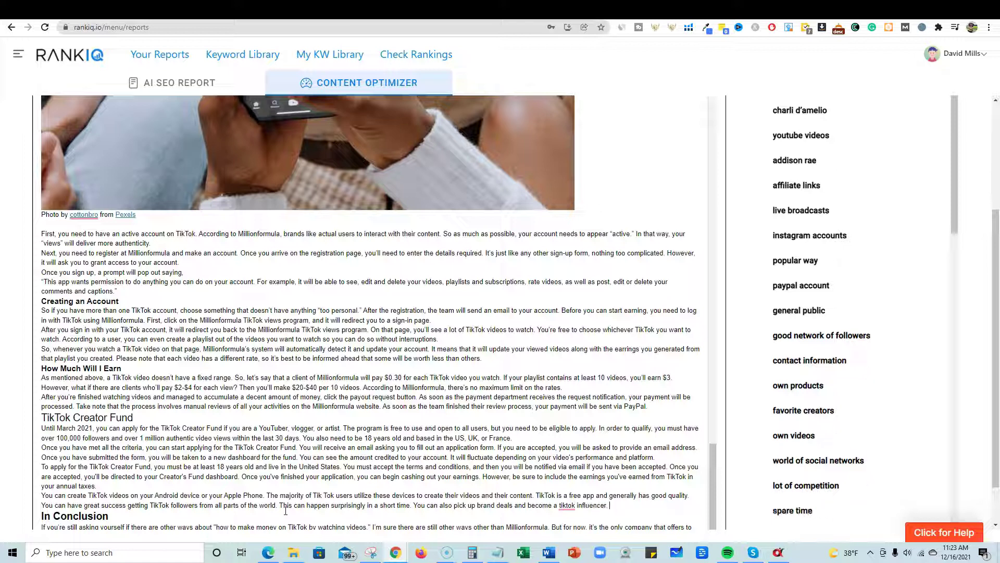
Correct "tiktok" to "TikTok" in the sentence about becoming an influencer, just before In Conclusion
mouse_move(566, 505)
click(574, 433)
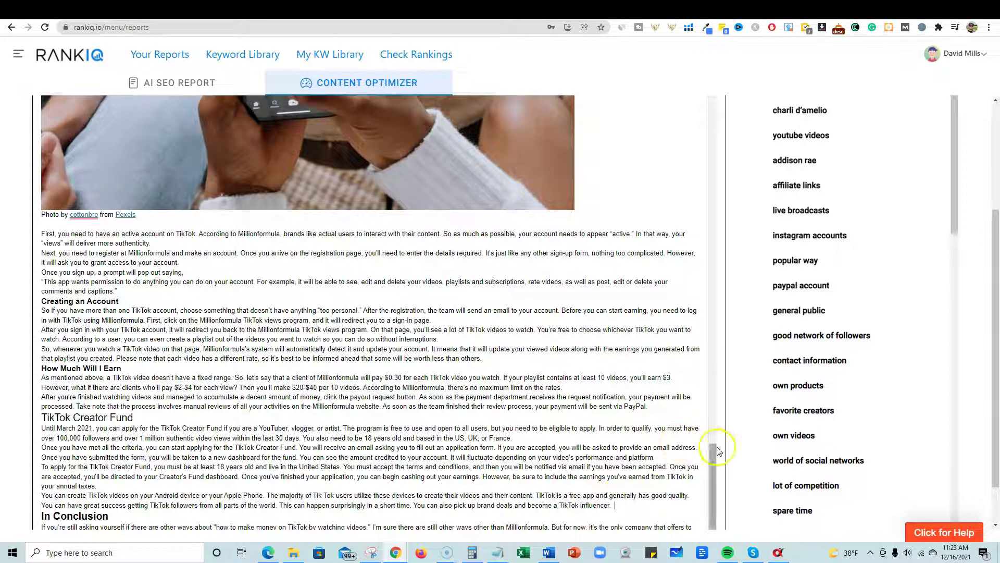
Compare the article's grade and word count with the recommended values, and save the draft
scroll(920, 263, up, 3)
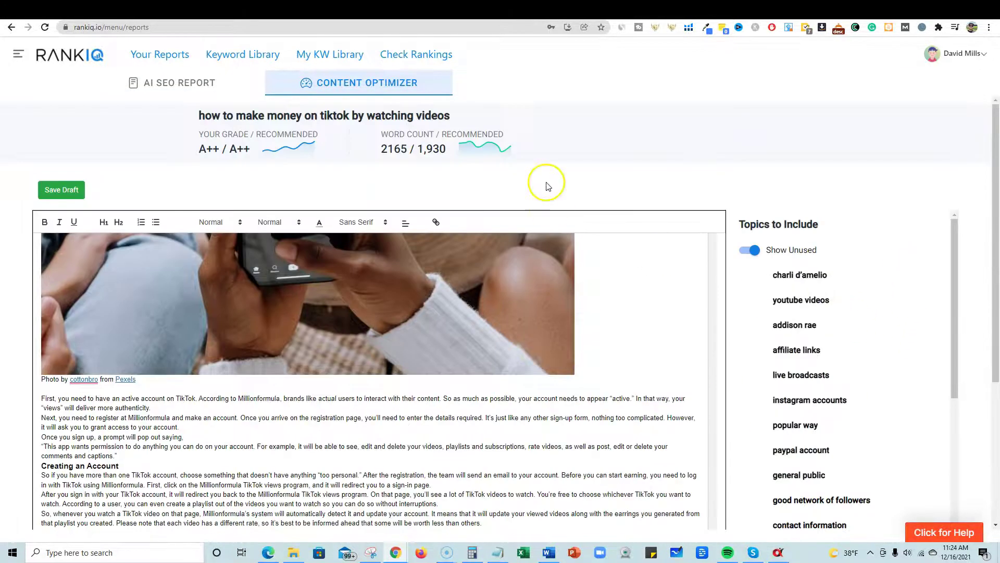
click(202, 150)
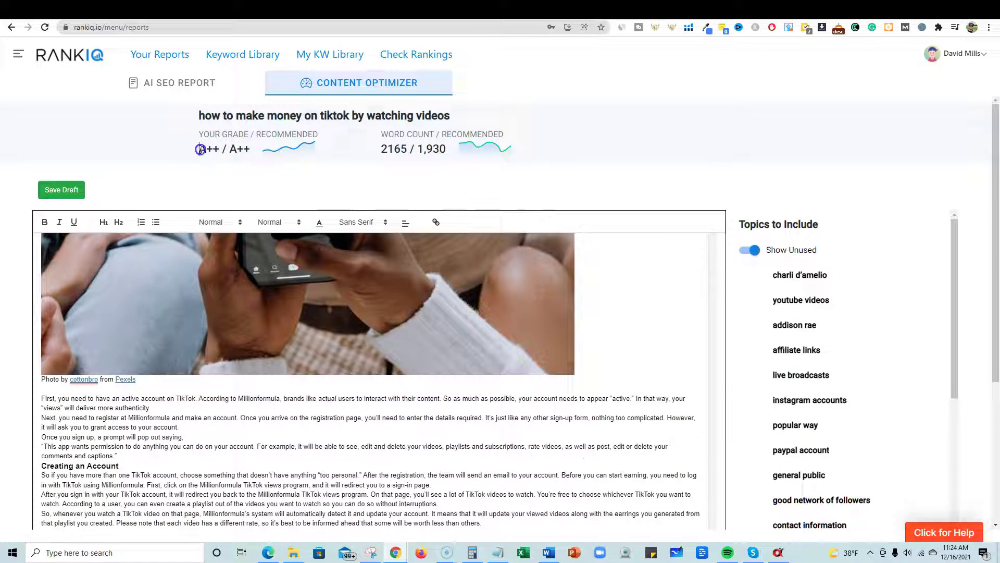
click(200, 148)
drag(201, 148, 218, 152)
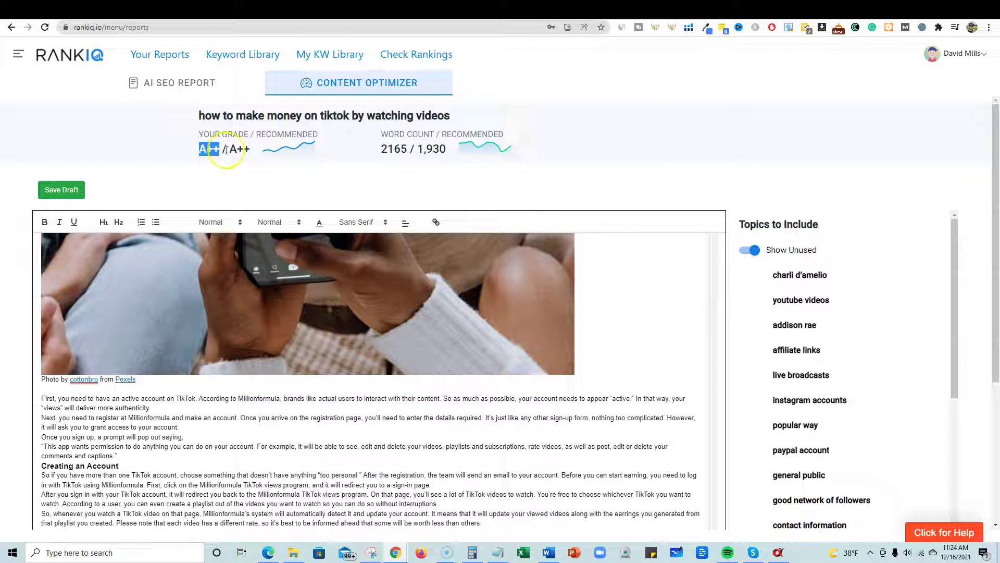
click(200, 150)
drag(199, 150, 250, 149)
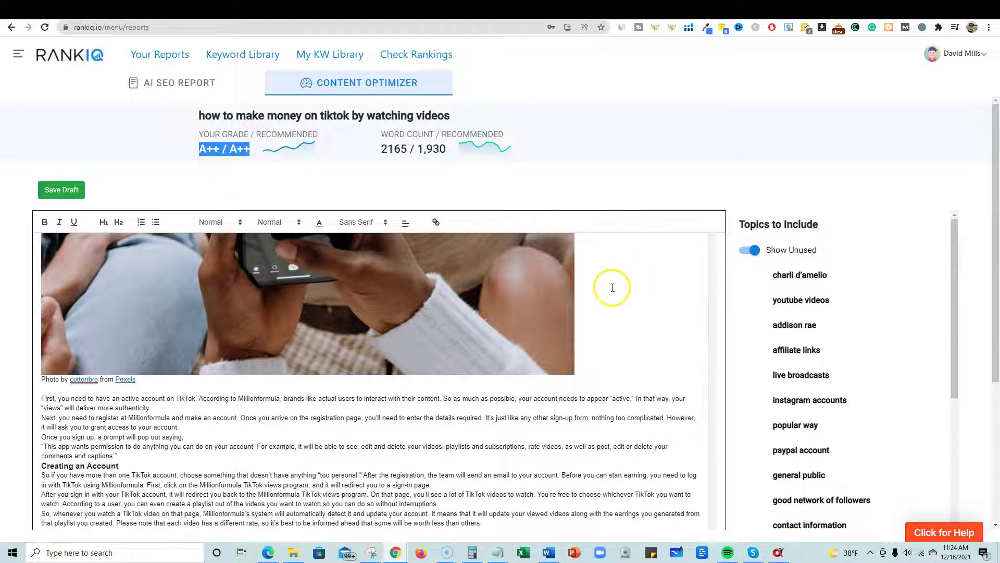
click(220, 157)
drag(381, 149, 411, 149)
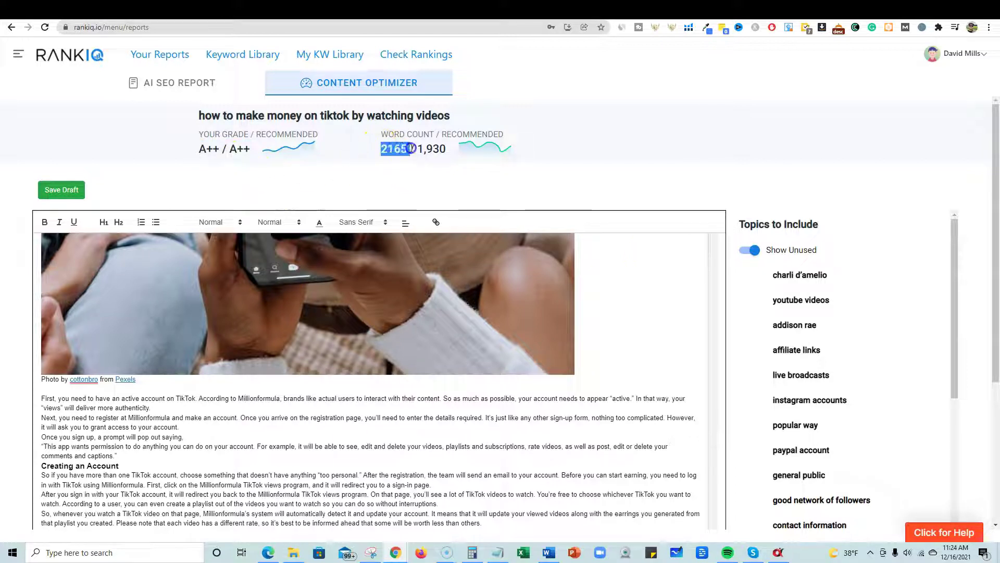
click(62, 189)
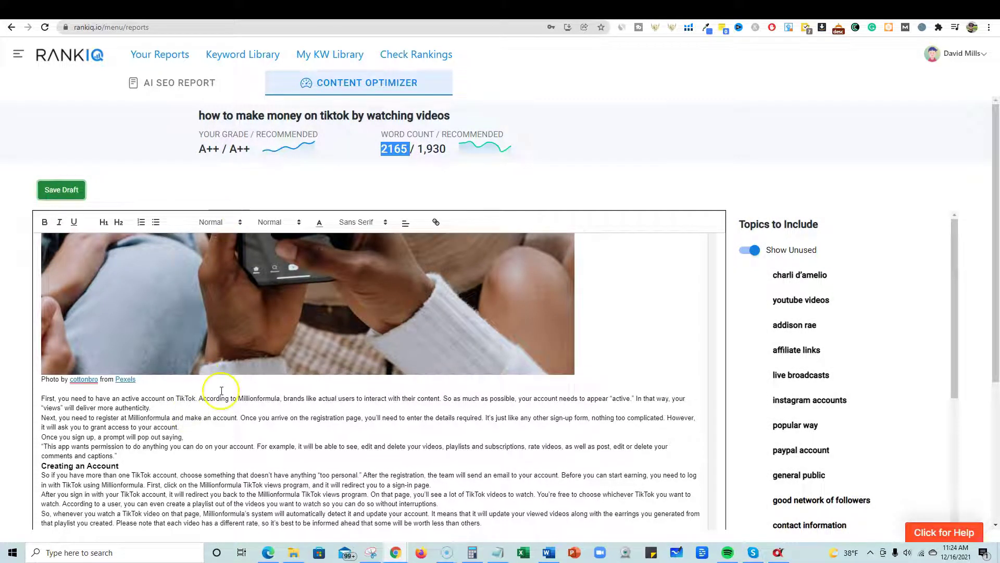
Switch to the Realistic Pay WordPress admin and open the post "How to Make Money on Tiktok by Watching Videos" for editing
click(775, 11)
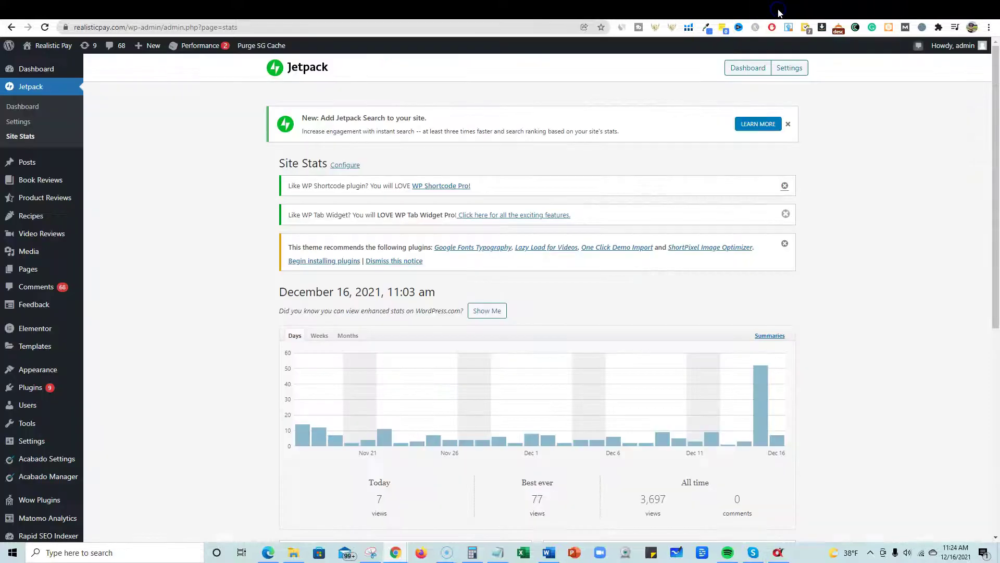
mouse_move(25, 162)
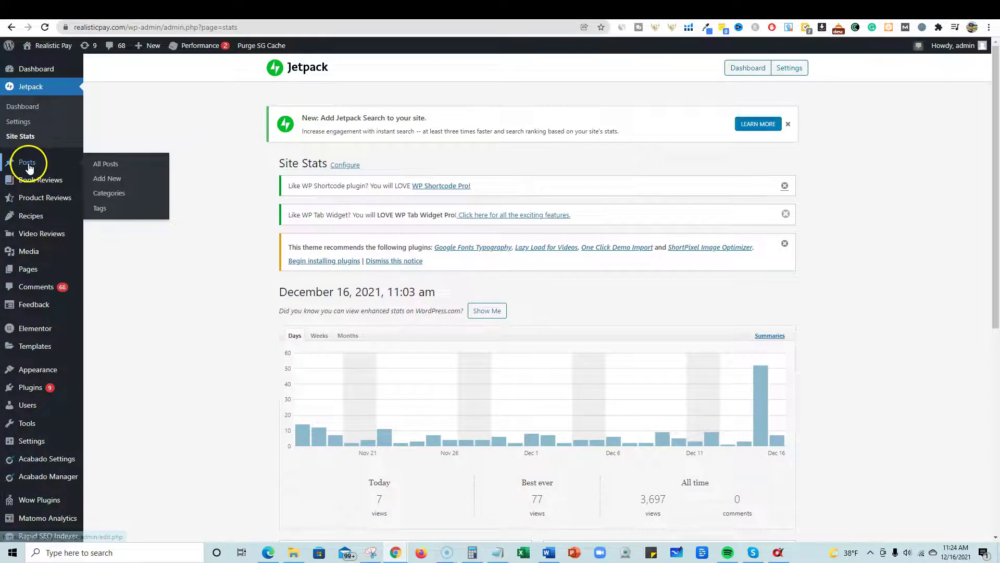
click(106, 165)
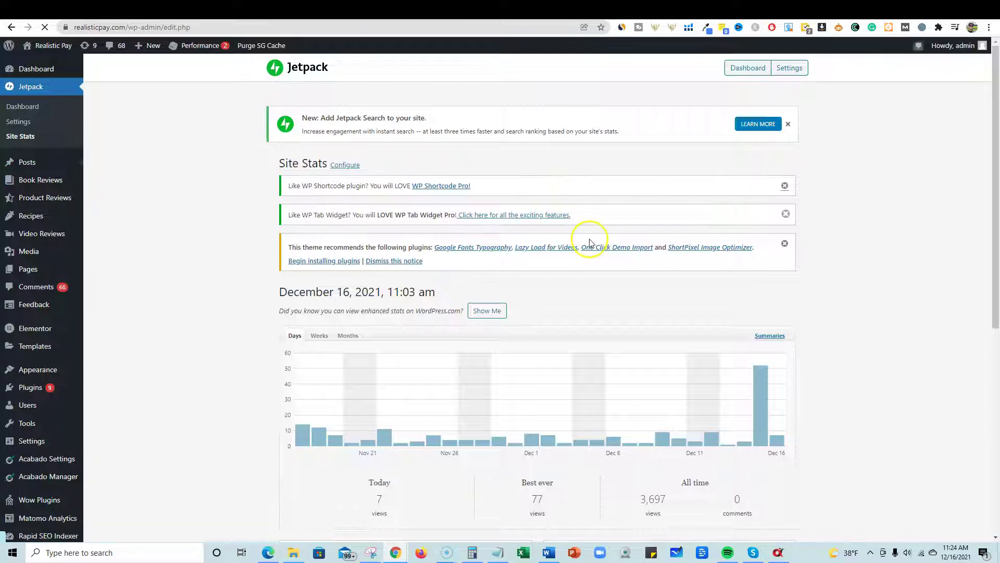
scroll(139, 397, down, 5)
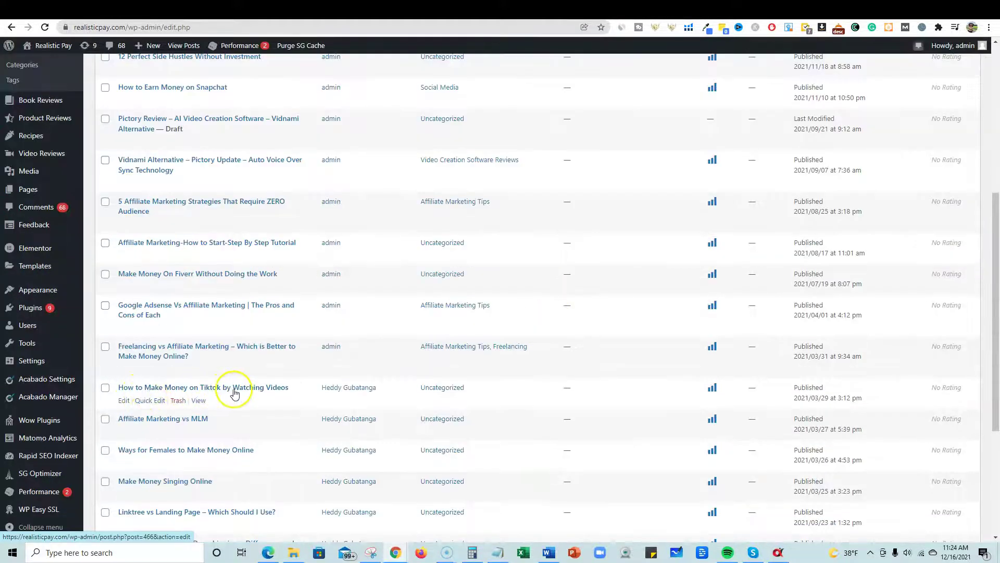
click(123, 400)
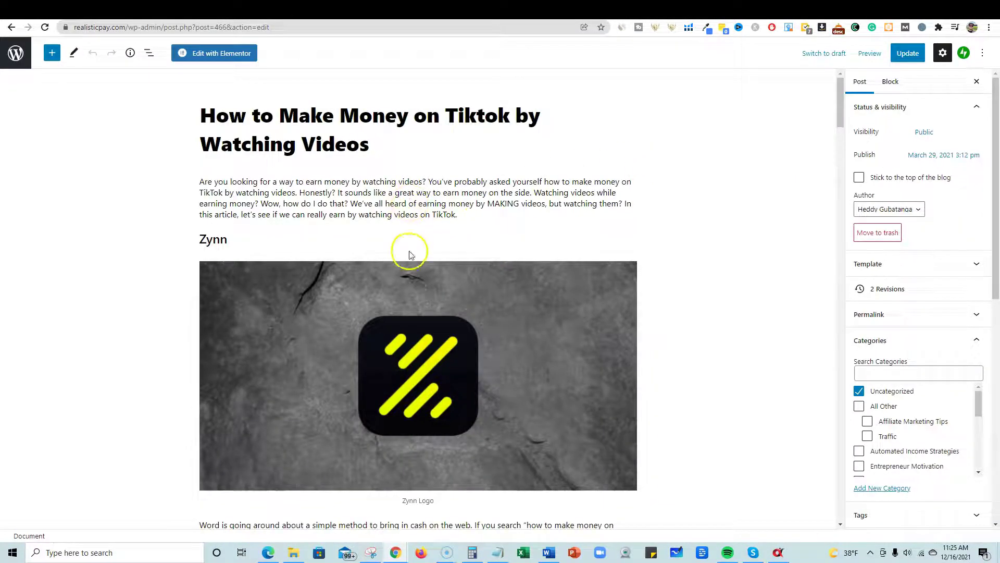
Delete all content blocks from the post body, keeping the title
click(402, 213)
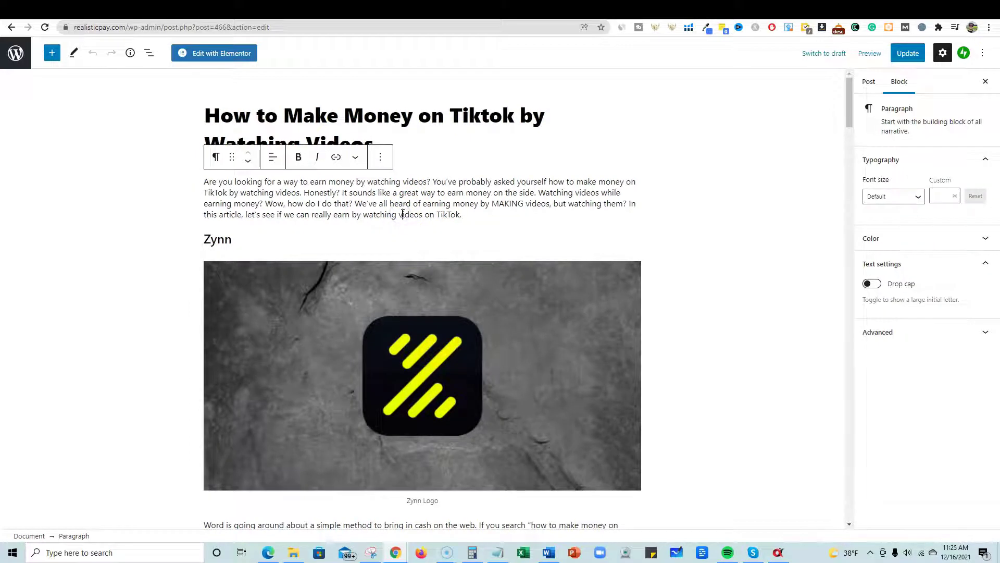
key(ctrl+a)
key(ctrl+a)
scroll(462, 301, down, 20)
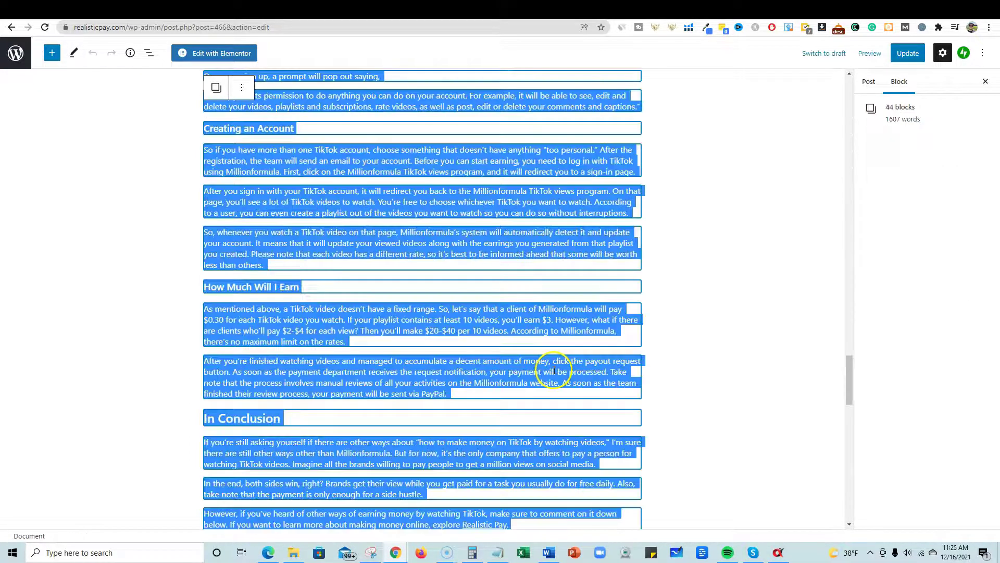
scroll(553, 371, down, 5)
scroll(560, 371, up, 15)
scroll(566, 371, up, 20)
scroll(567, 356, up, 5)
scroll(567, 360, down, 1)
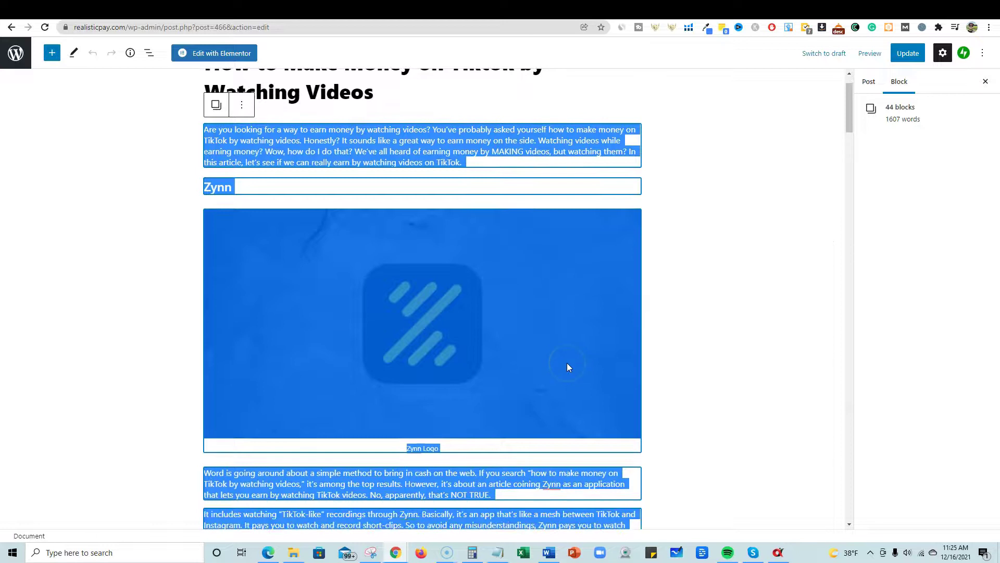
key(Delete)
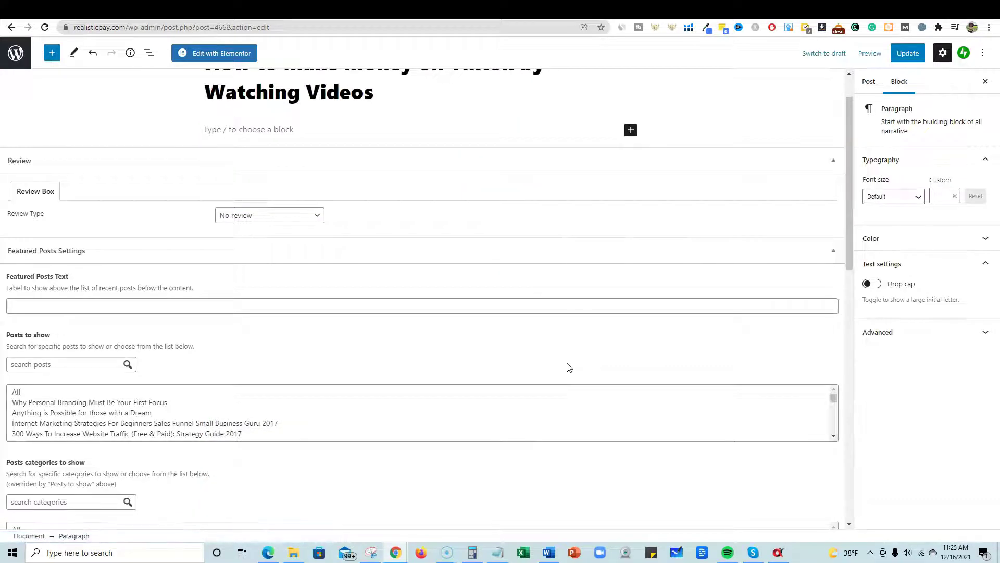
Copy the entire optimized article from RankIQ's Content Optimizer and paste it into the empty WordPress post body
click(803, 14)
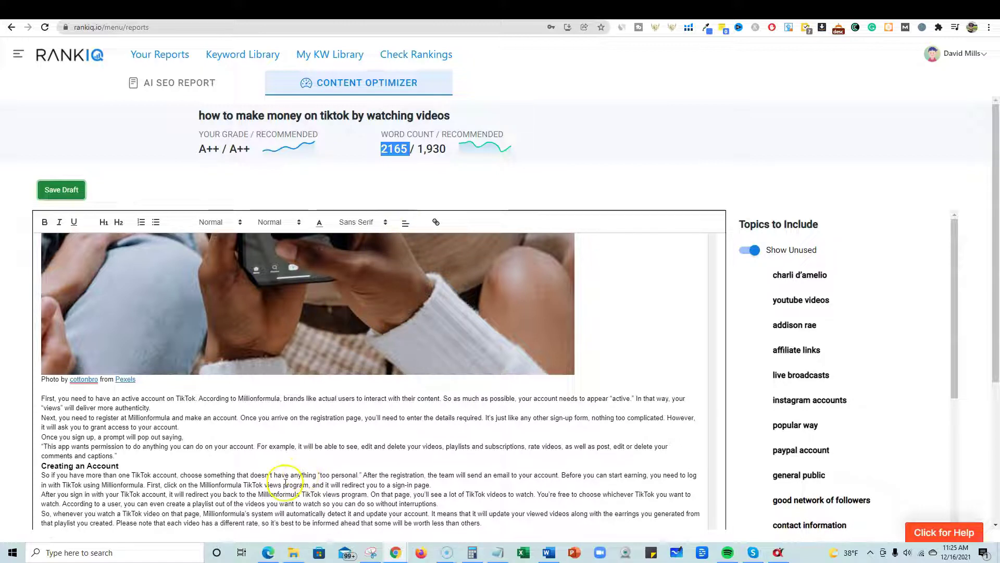
click(224, 418)
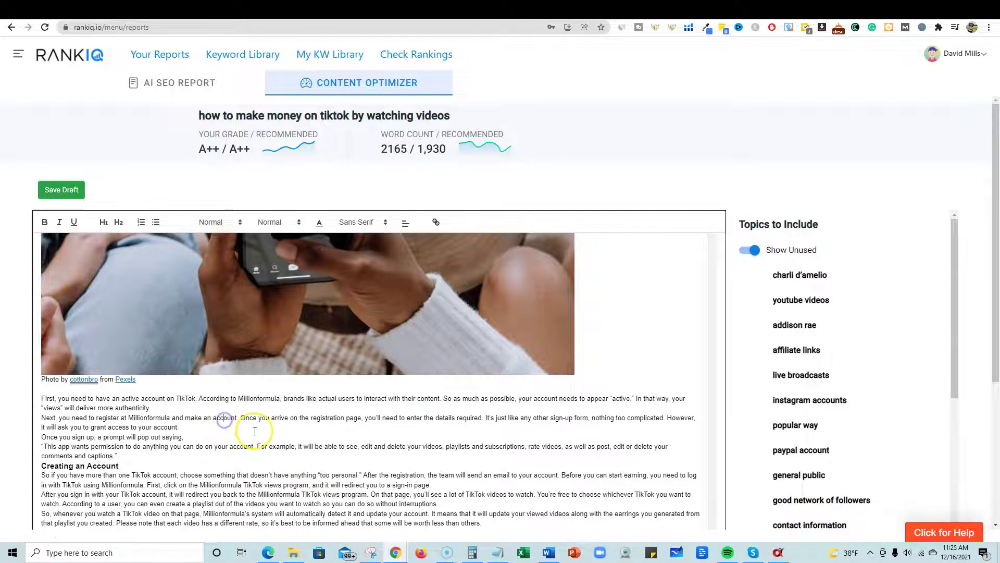
key(ctrl+a)
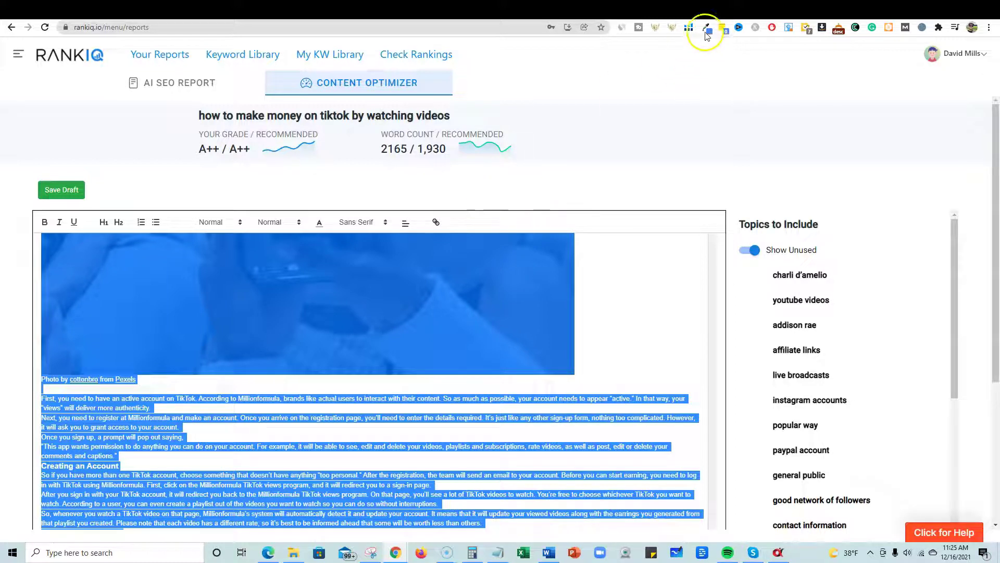
click(781, 7)
click(239, 130)
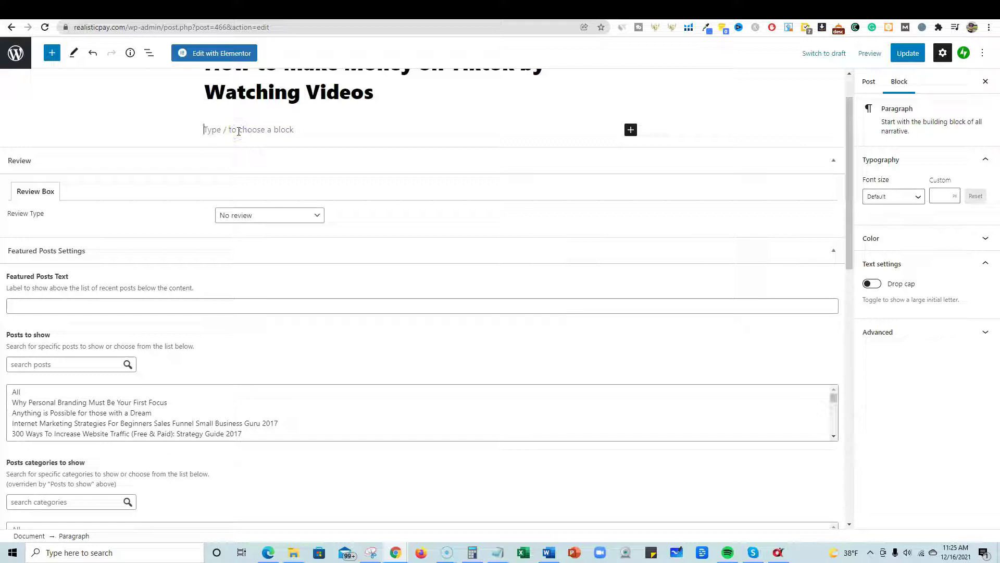
key(ctrl+v)
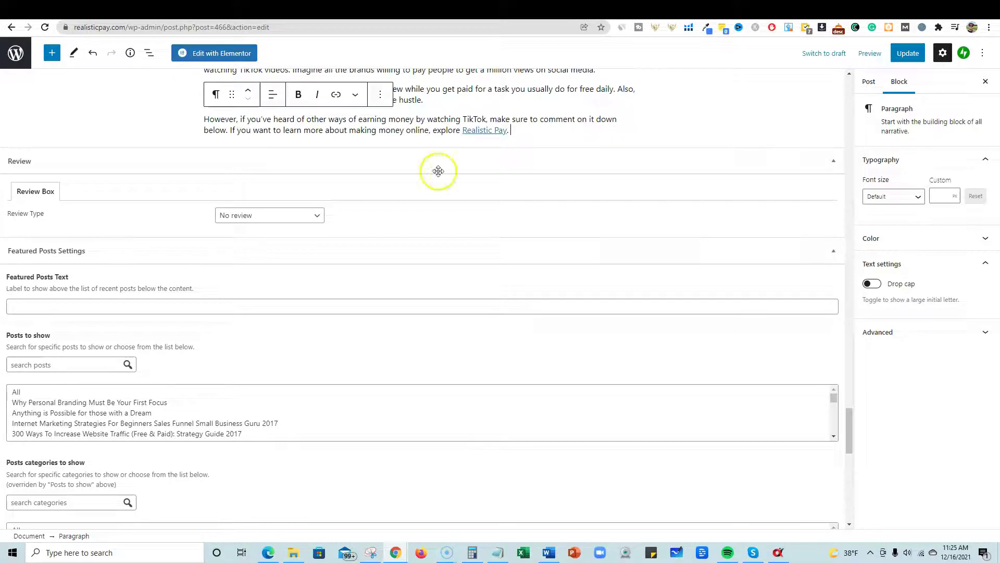
Review the pasted article's headings, images, links and new TikTok Creator Fund section in the post editor
scroll(692, 315, up, 8)
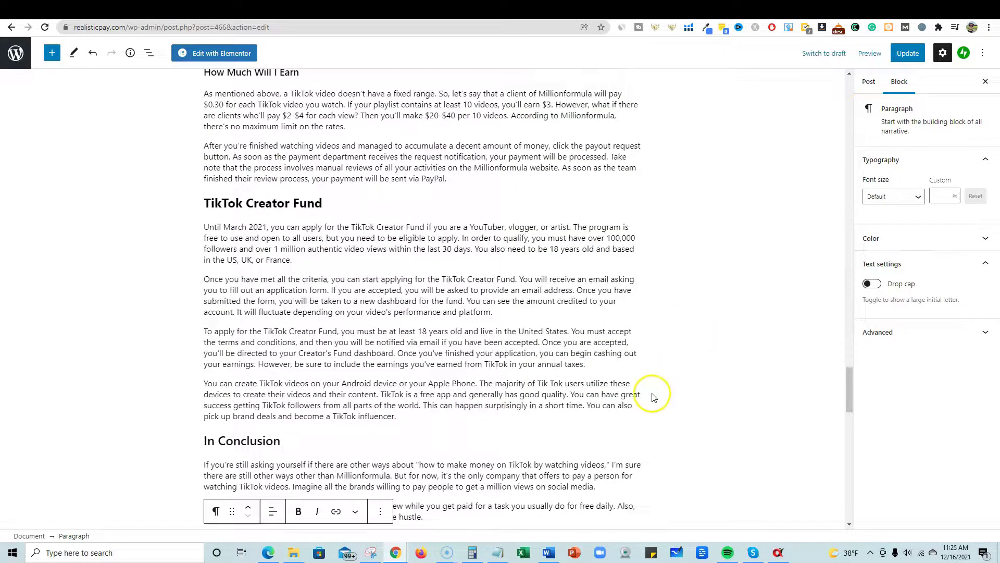
scroll(521, 394, down, 2)
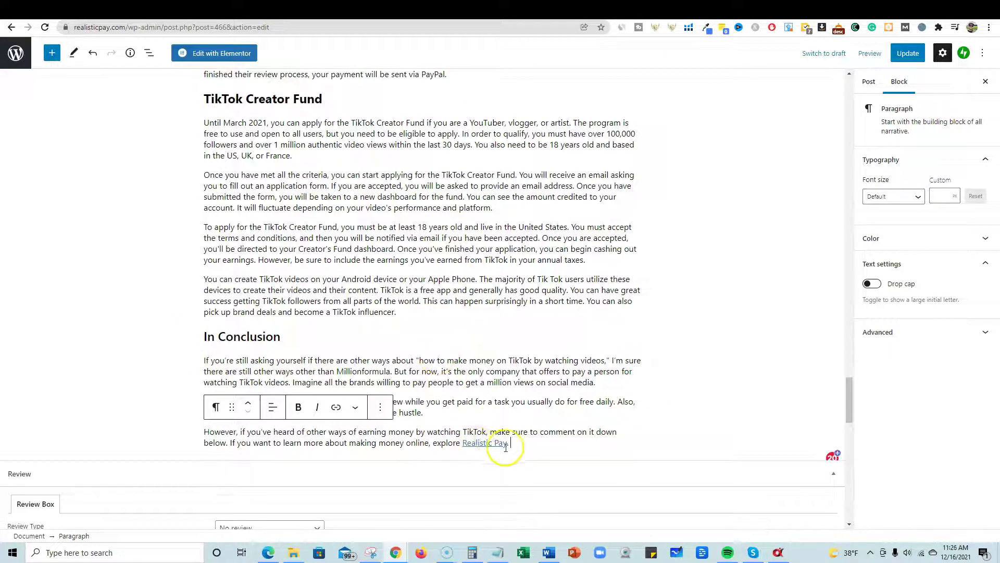
scroll(474, 396, up, 4)
scroll(444, 413, up, 2)
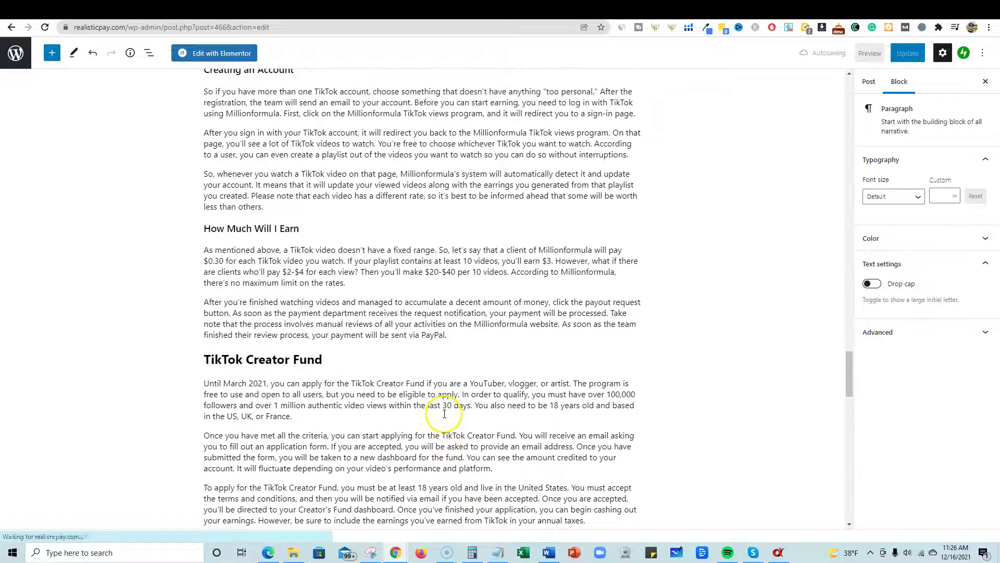
scroll(444, 412, up, 4)
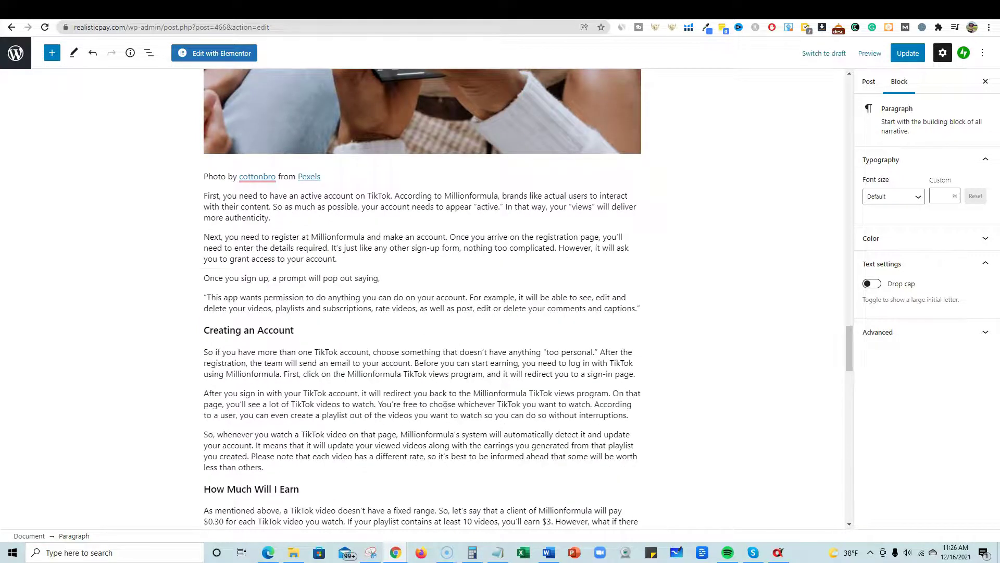
scroll(444, 404, down, 6)
scroll(445, 405, up, 5)
scroll(444, 405, down, 1)
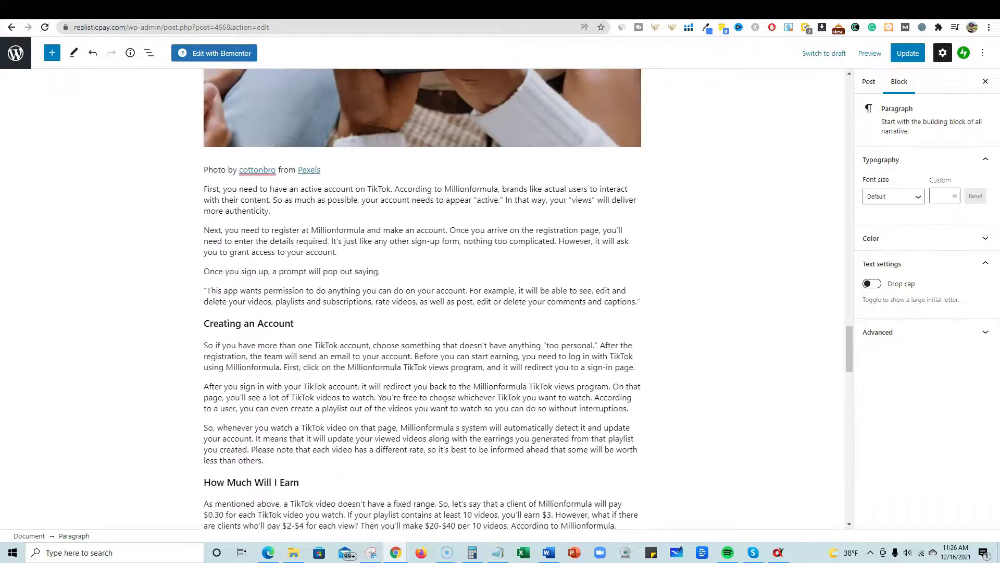
scroll(445, 405, up, 3)
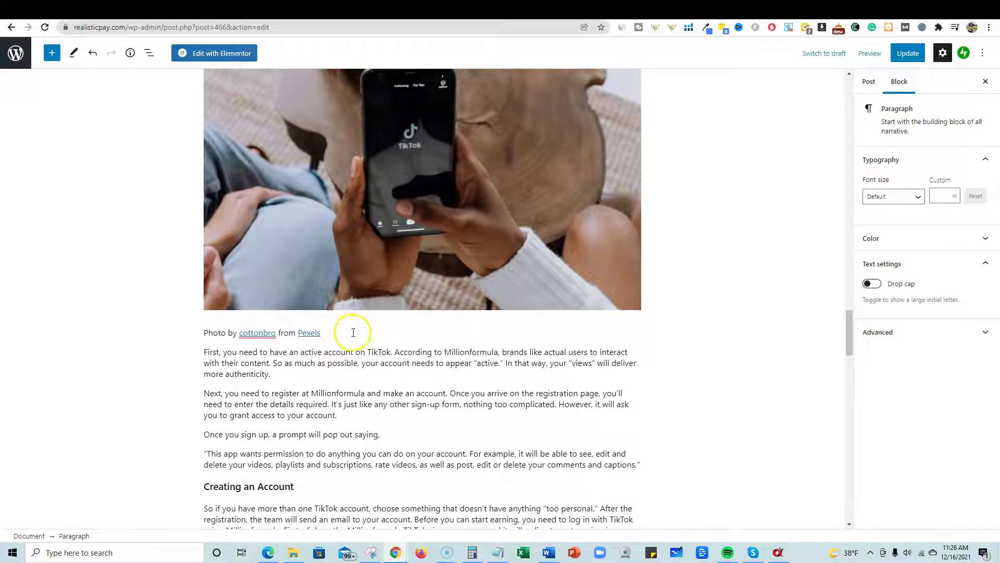
scroll(458, 328, up, 7)
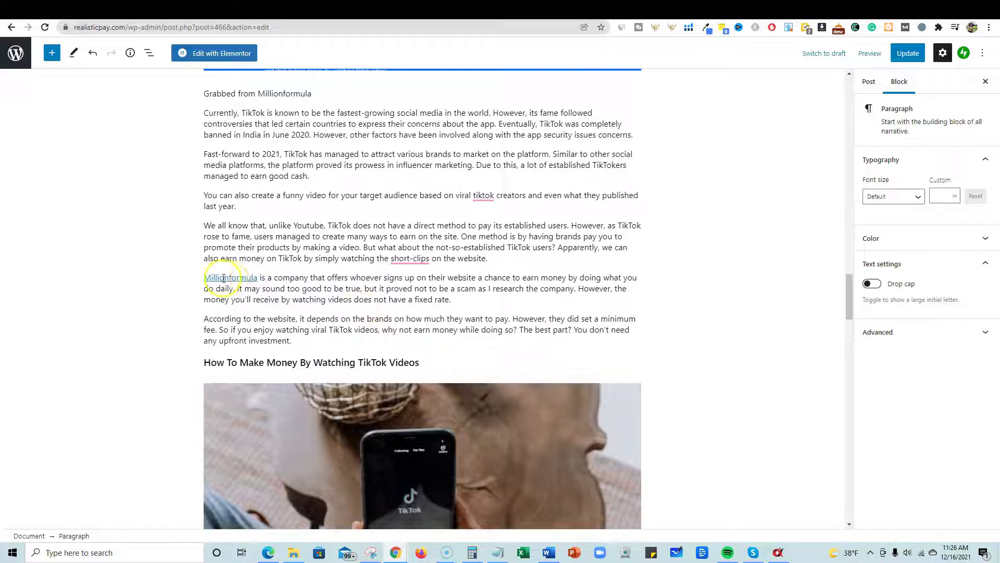
scroll(514, 271, up, 4)
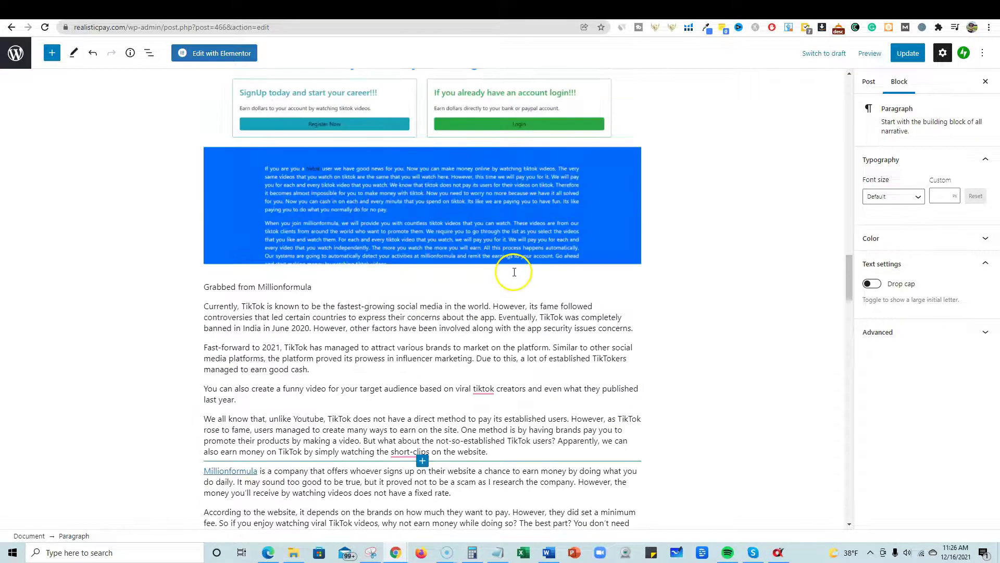
scroll(514, 272, up, 6)
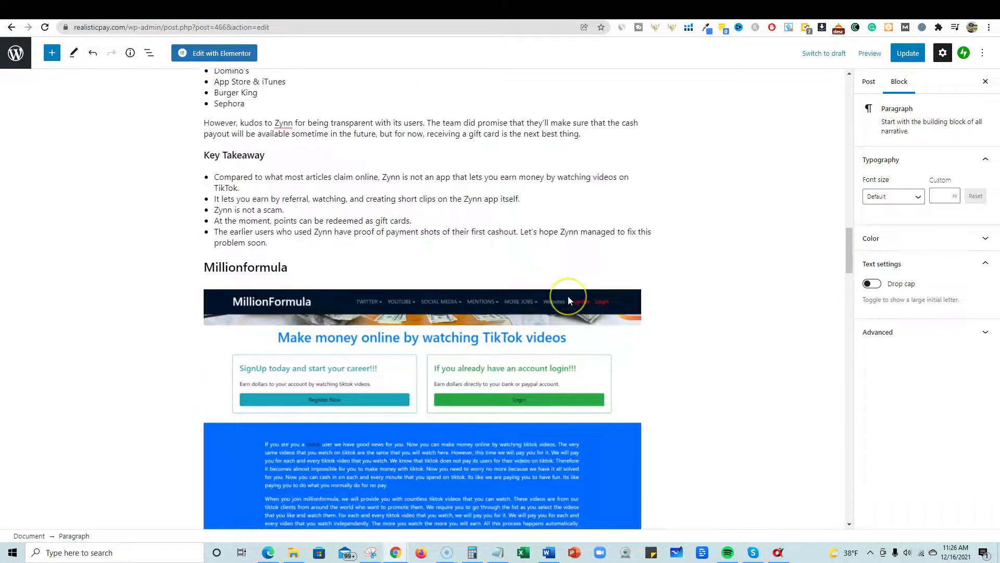
scroll(567, 296, down, 15)
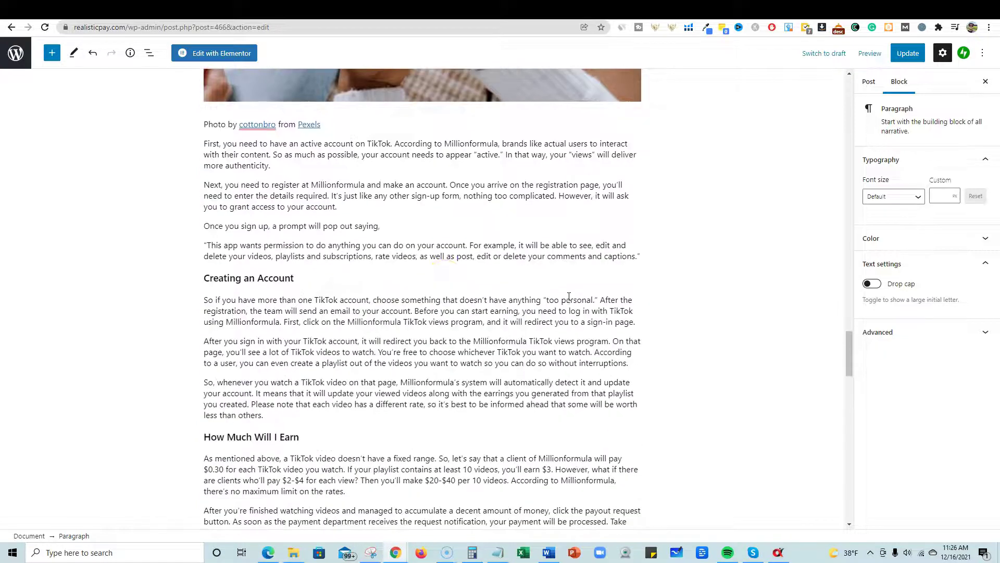
scroll(349, 283, down, 6)
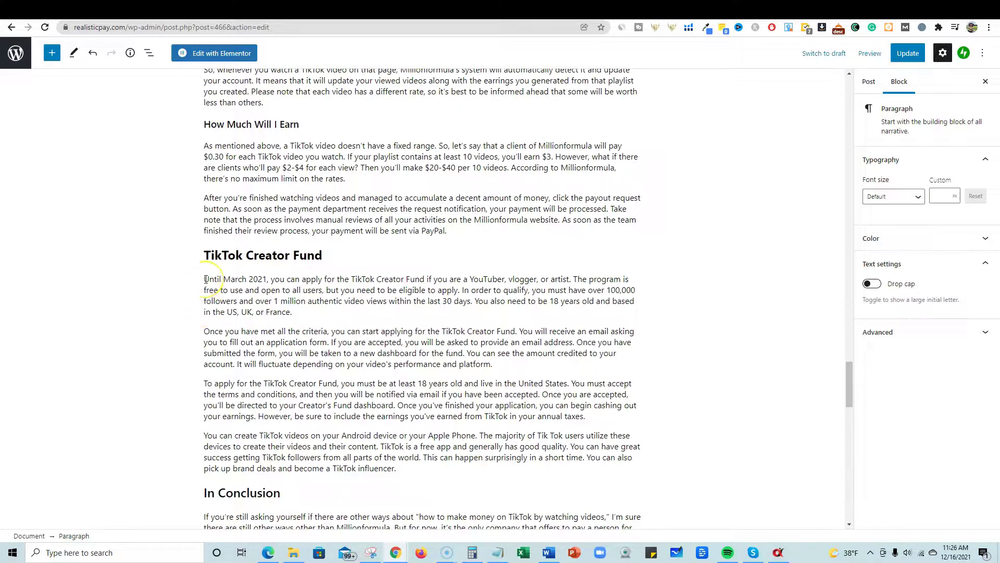
scroll(397, 455, down, 1)
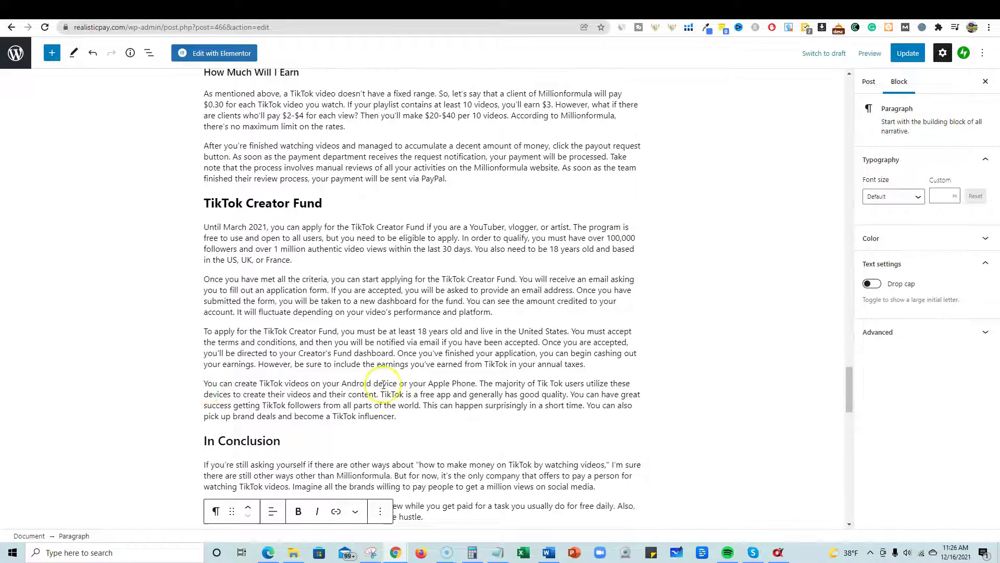
scroll(532, 412, up, 20)
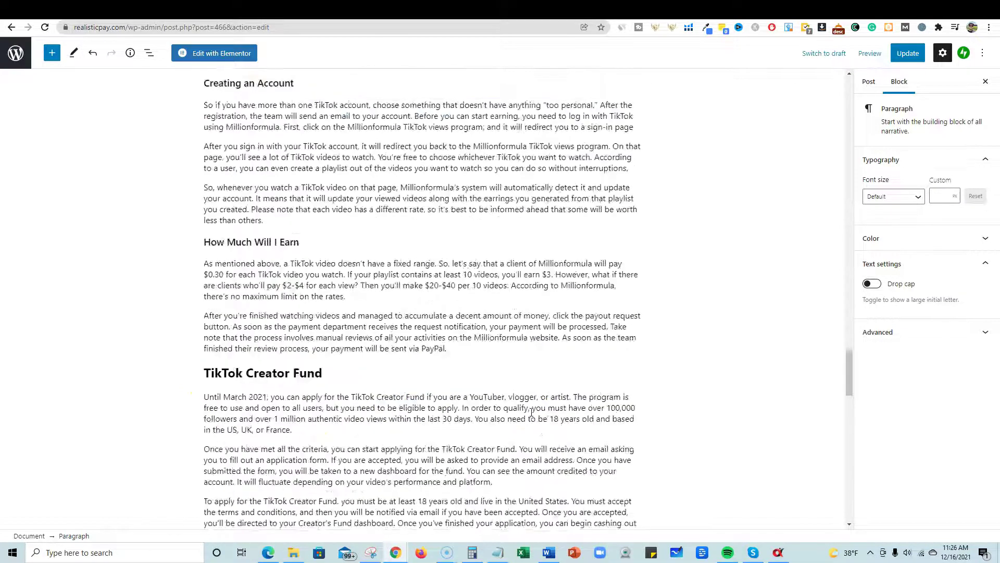
scroll(531, 412, up, 20)
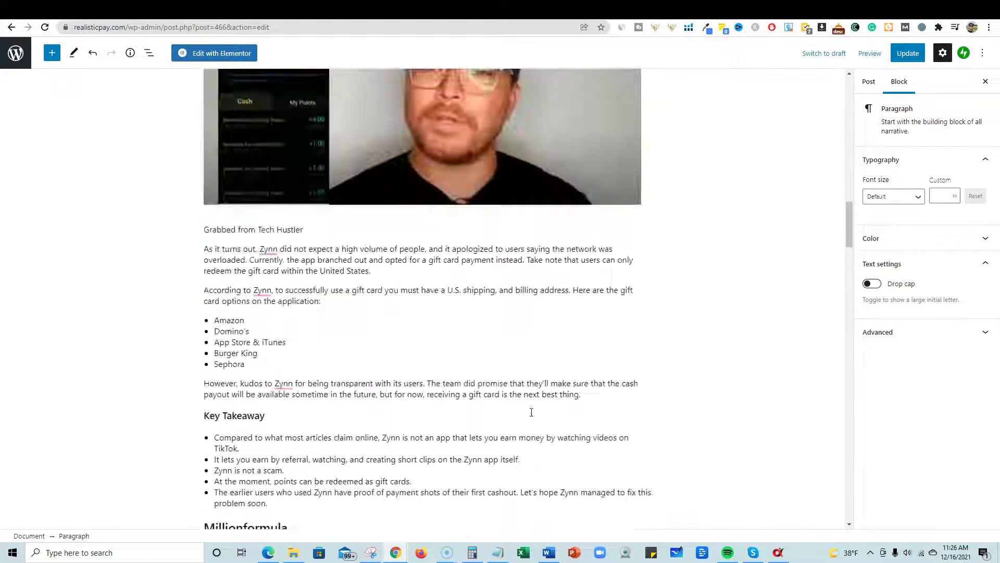
Check the post's details, including its word count and document outline
scroll(532, 412, up, 5)
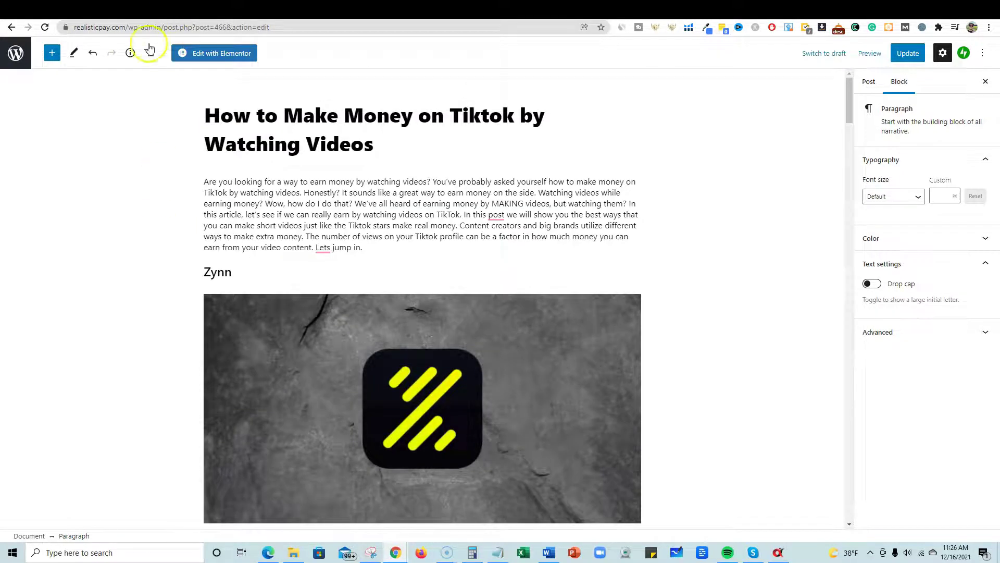
click(130, 53)
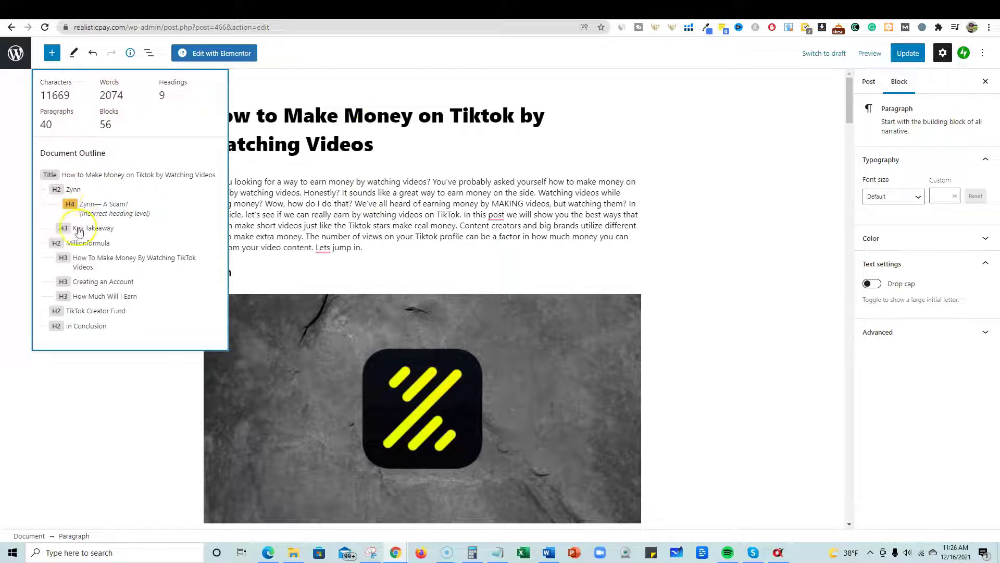
click(637, 159)
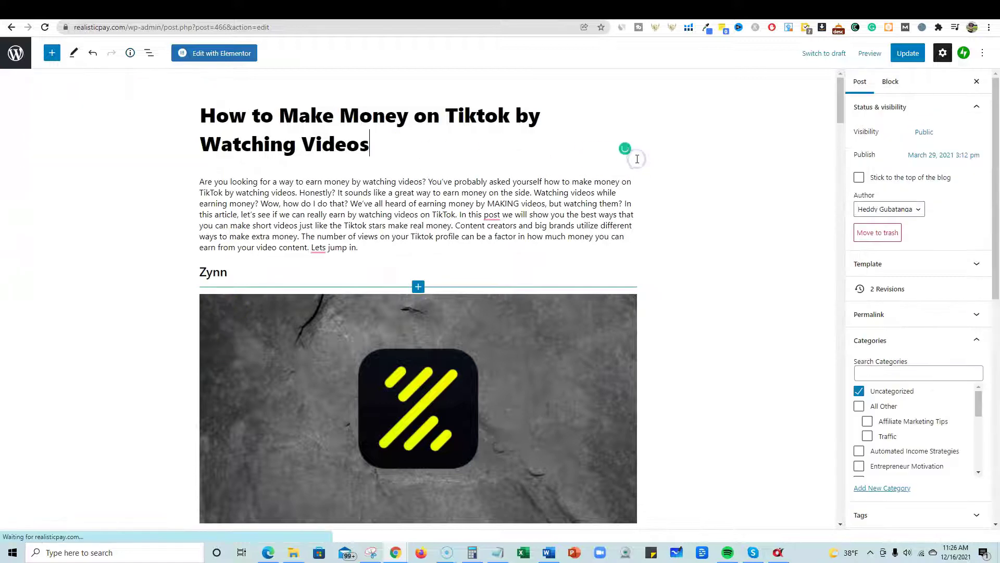
Update the published post "How to Make Money on Tiktok by Watching Videos" with the optimized content
click(625, 197)
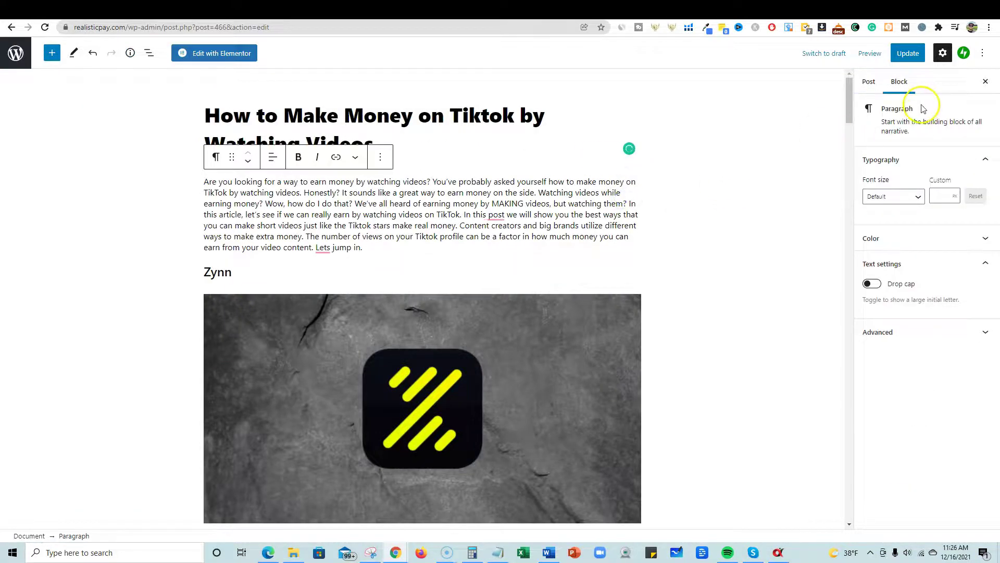
click(907, 53)
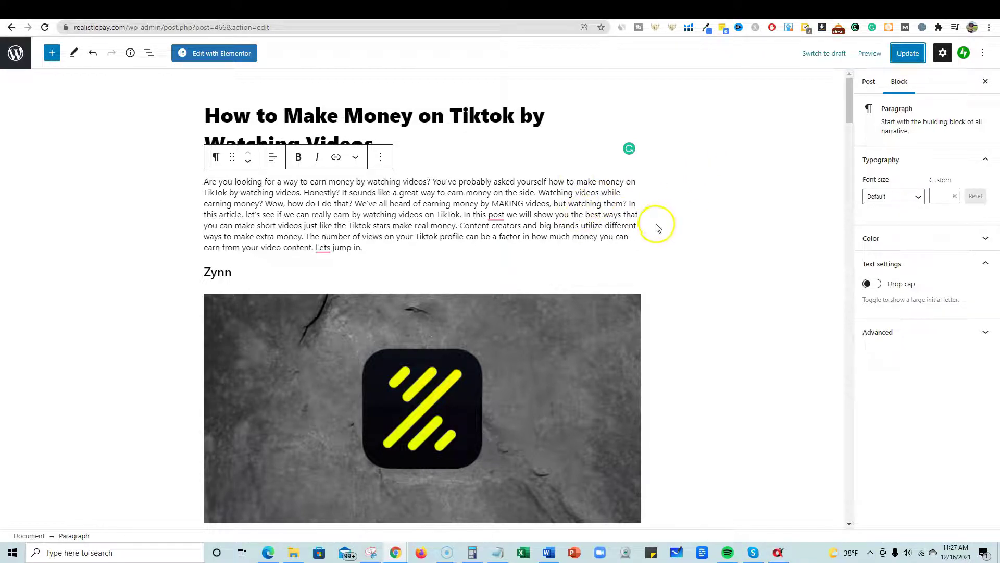
Switch back to RankIQ's Content Optimizer, deselect the article text and review the optimized article's Millionformula and TikTok Creator Fund sections
click(800, 10)
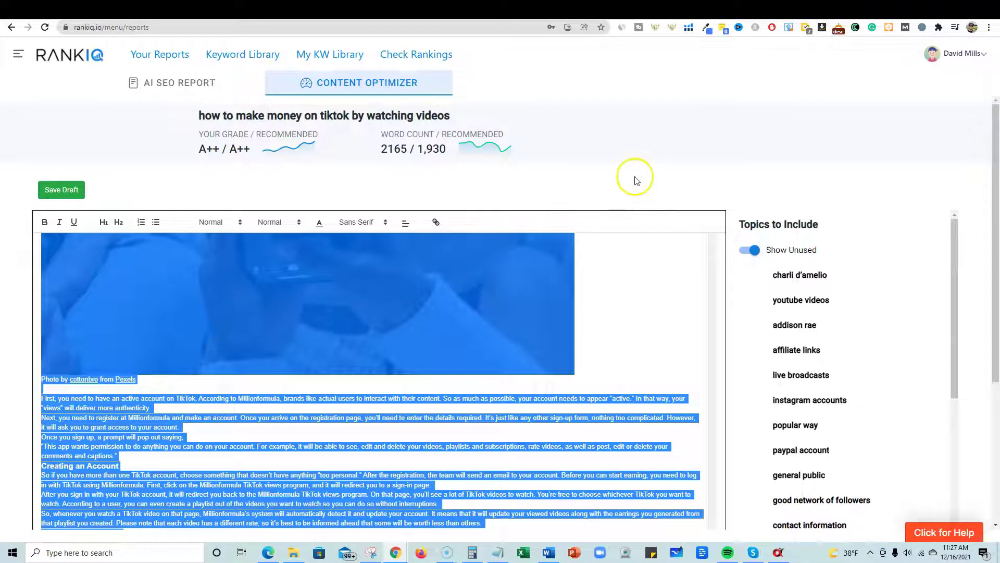
click(292, 258)
scroll(263, 357, up, 5)
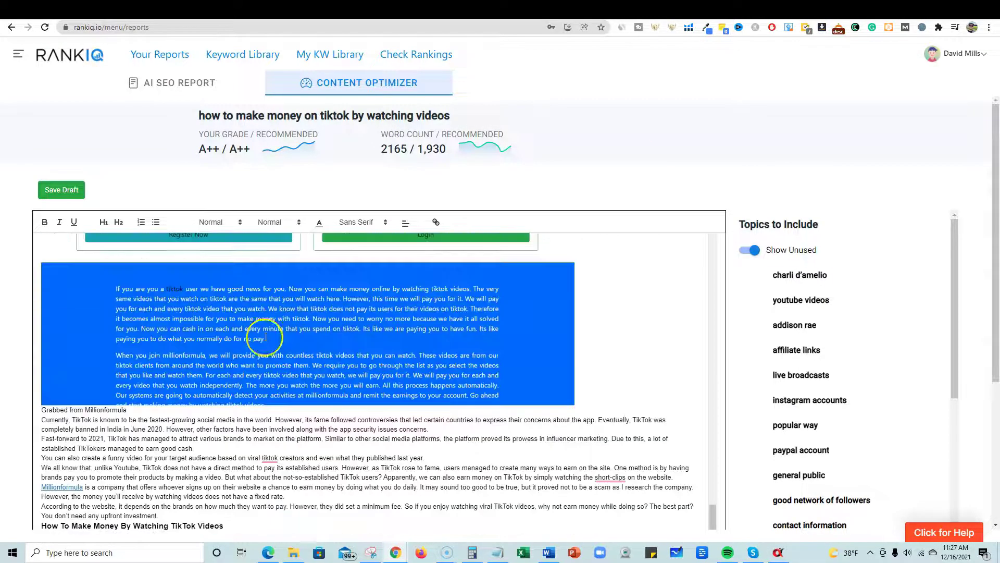
scroll(265, 338, up, 1)
scroll(365, 339, down, 10)
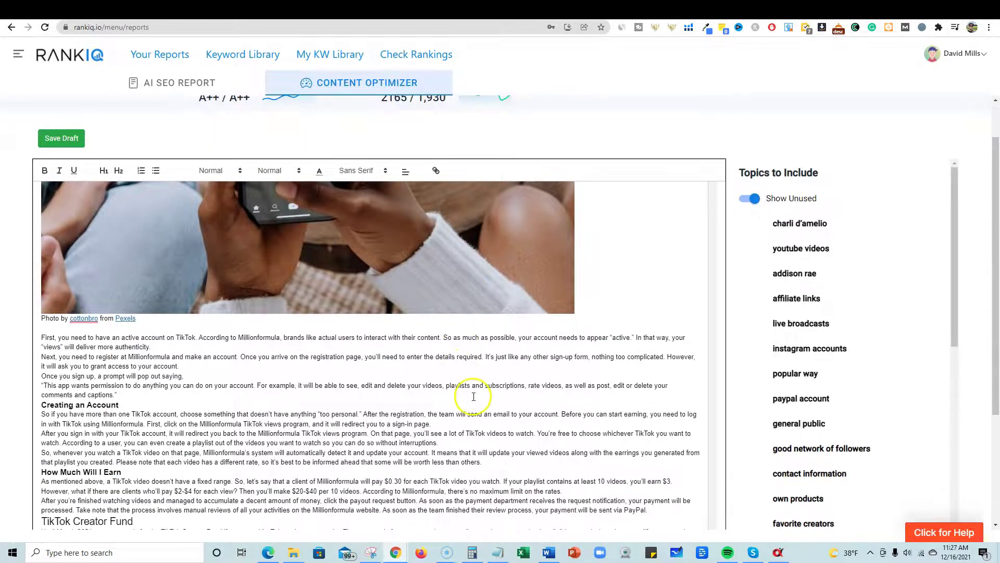
scroll(473, 396, down, 3)
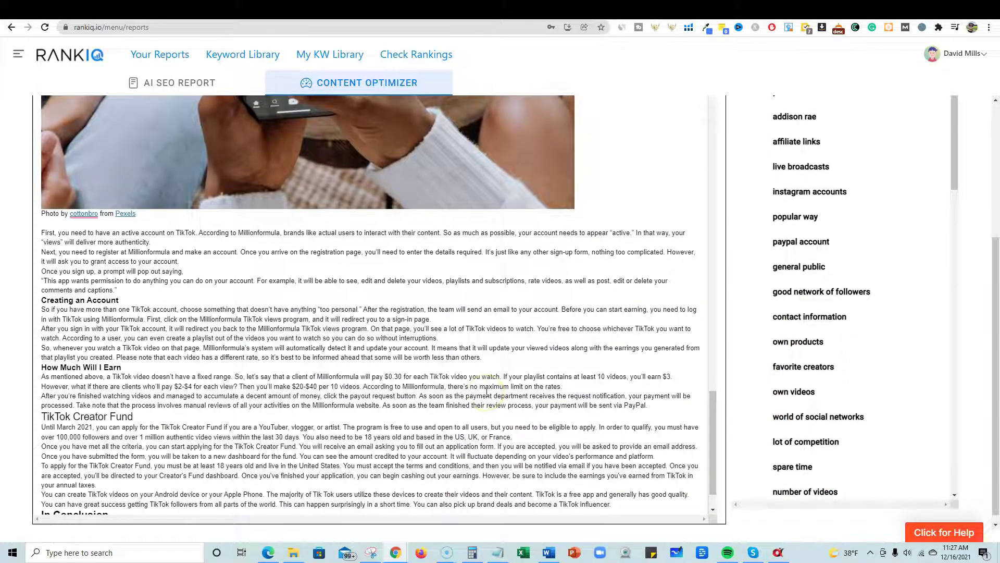
scroll(519, 400, up, 1)
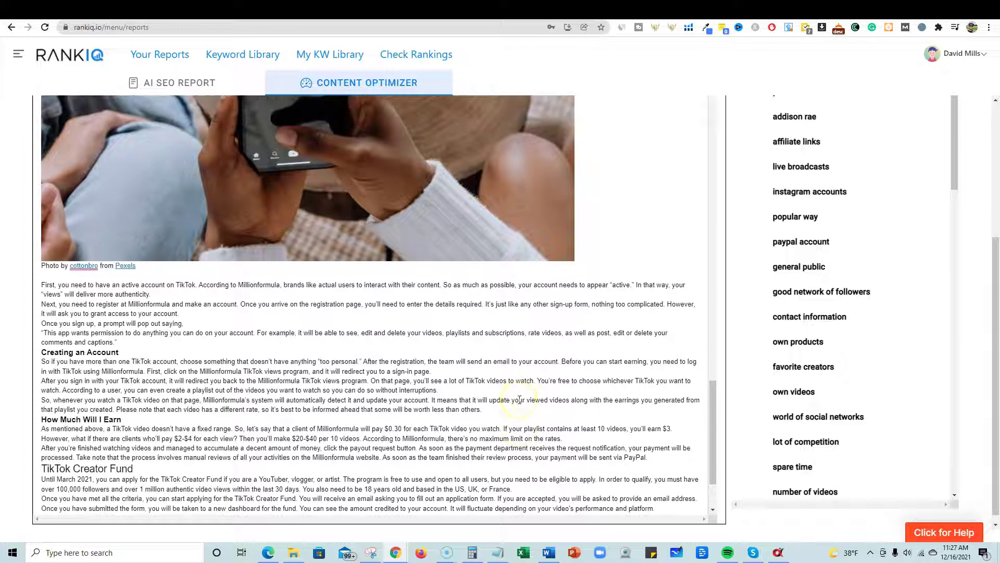